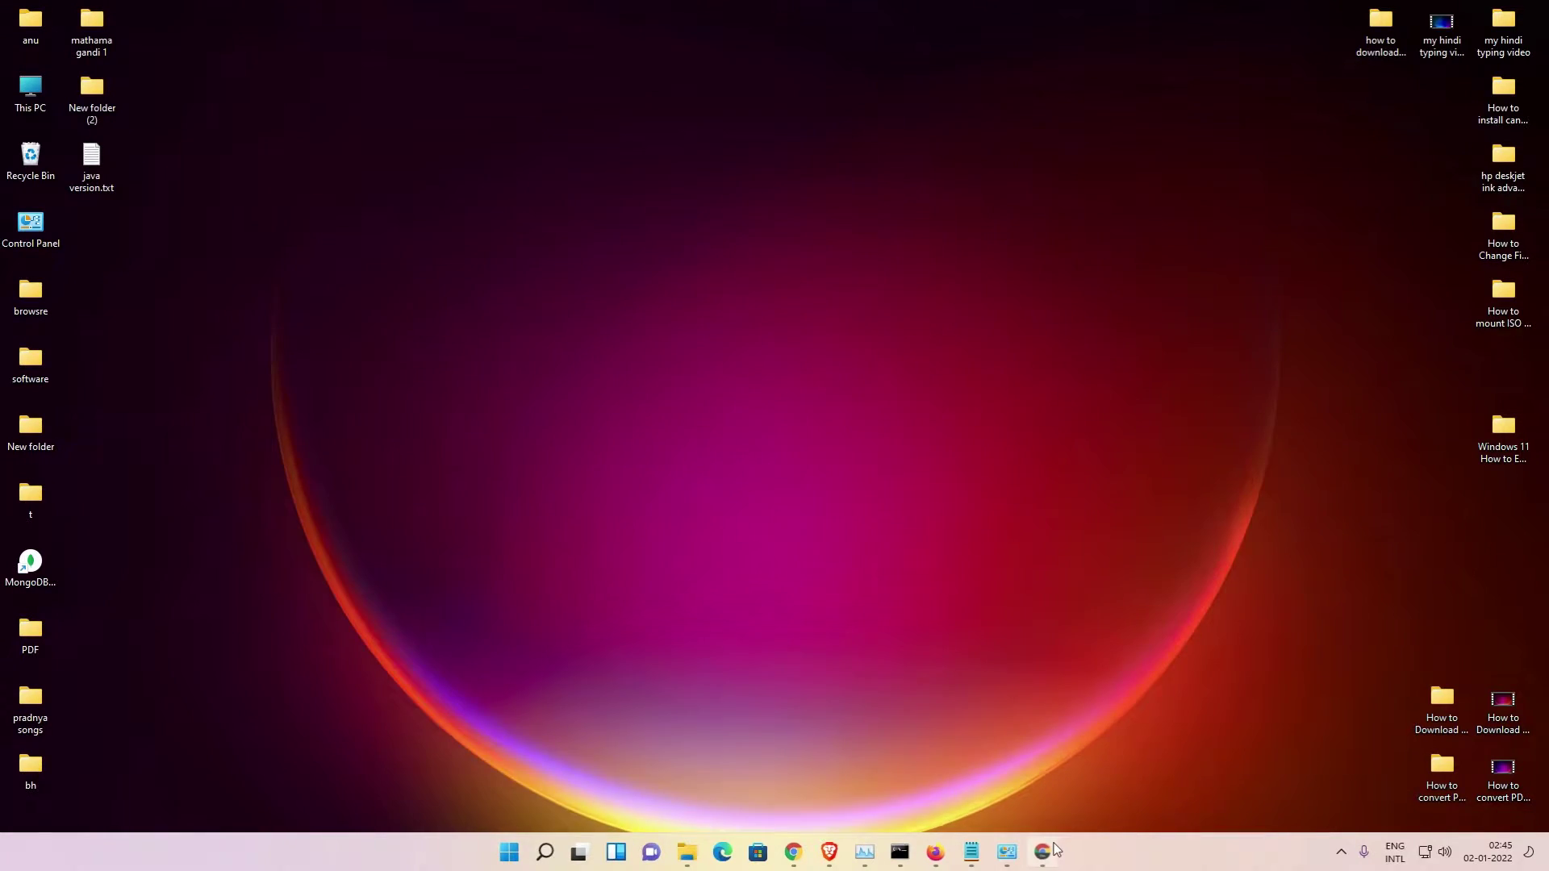
- Download the HP Laserjet 1012 64 folder from MEGA as Archive-5b7a.zip and show all downloads
left_click(1049, 851)
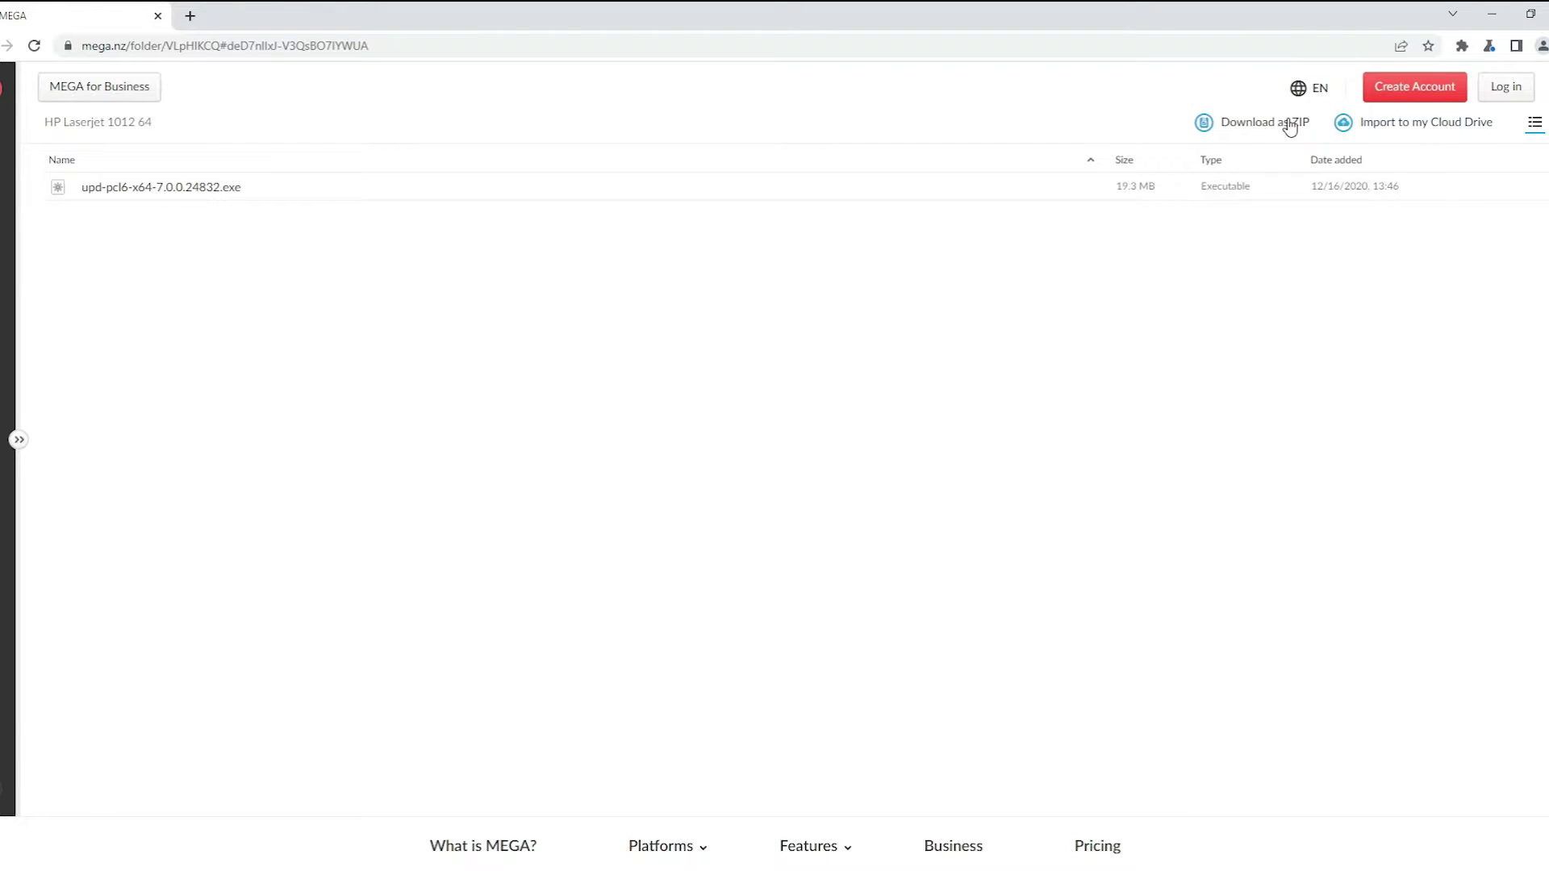
left_click(1291, 126)
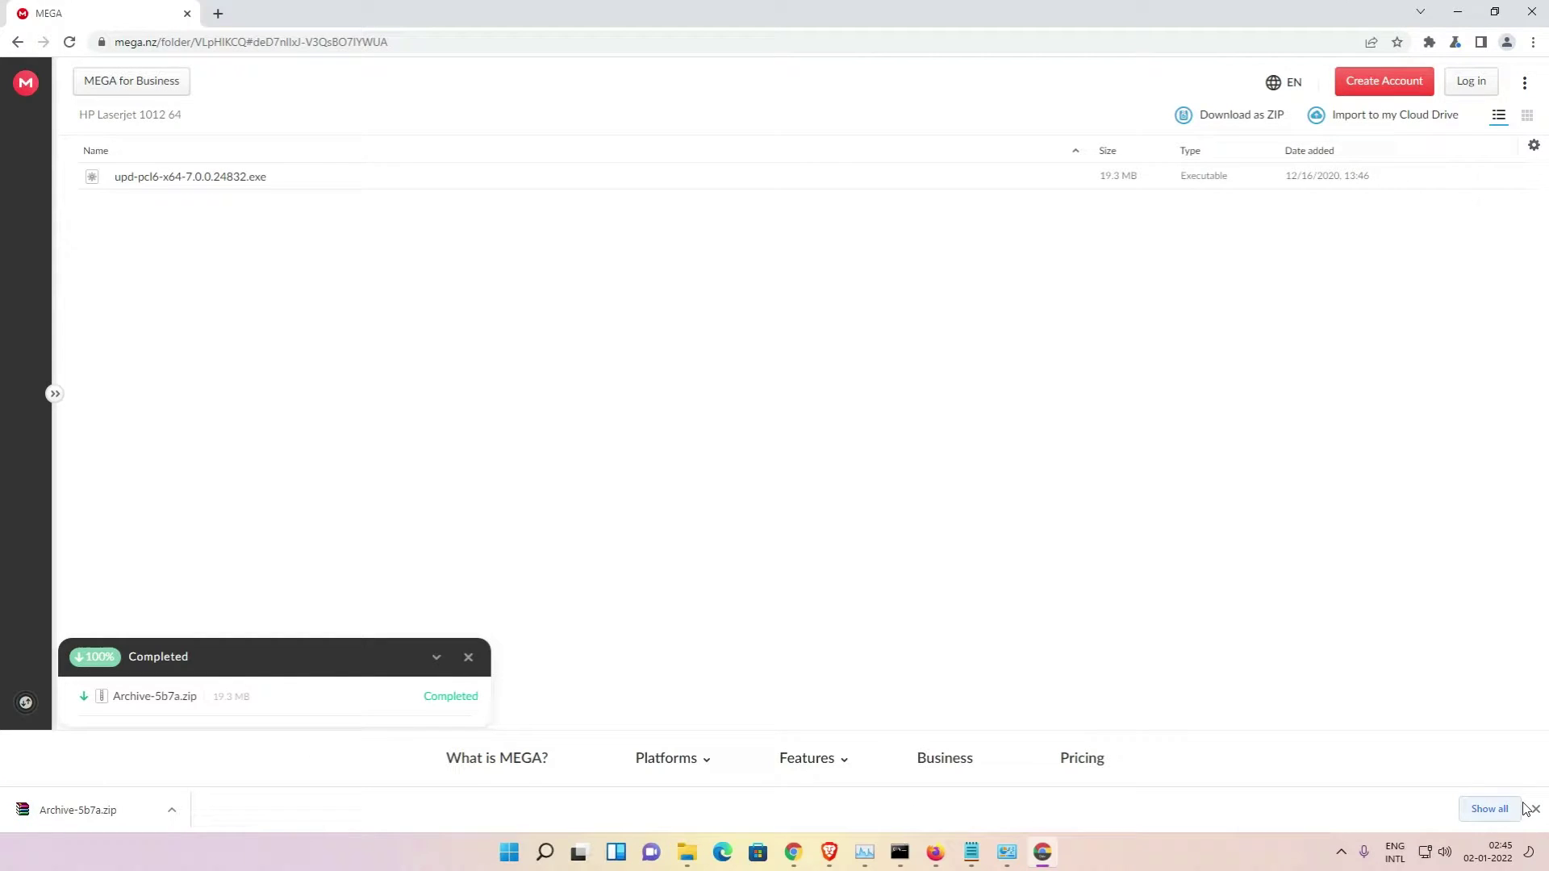
left_click(1489, 809)
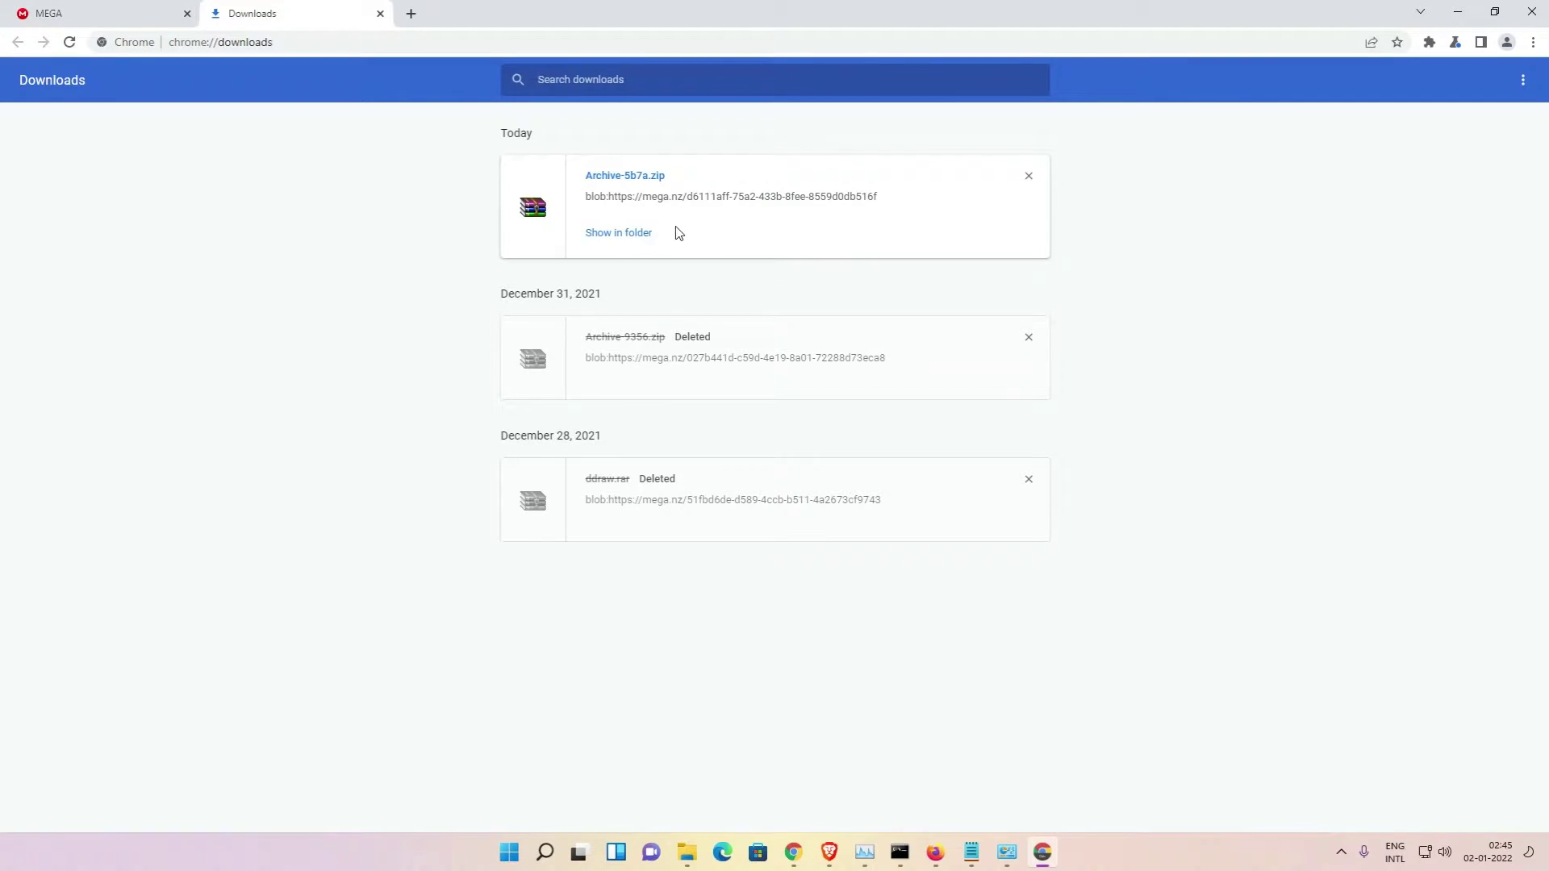
- Move Archive-5b7a.zip from the Downloads folder to a clear spot on the desktop
left_click(631, 234)
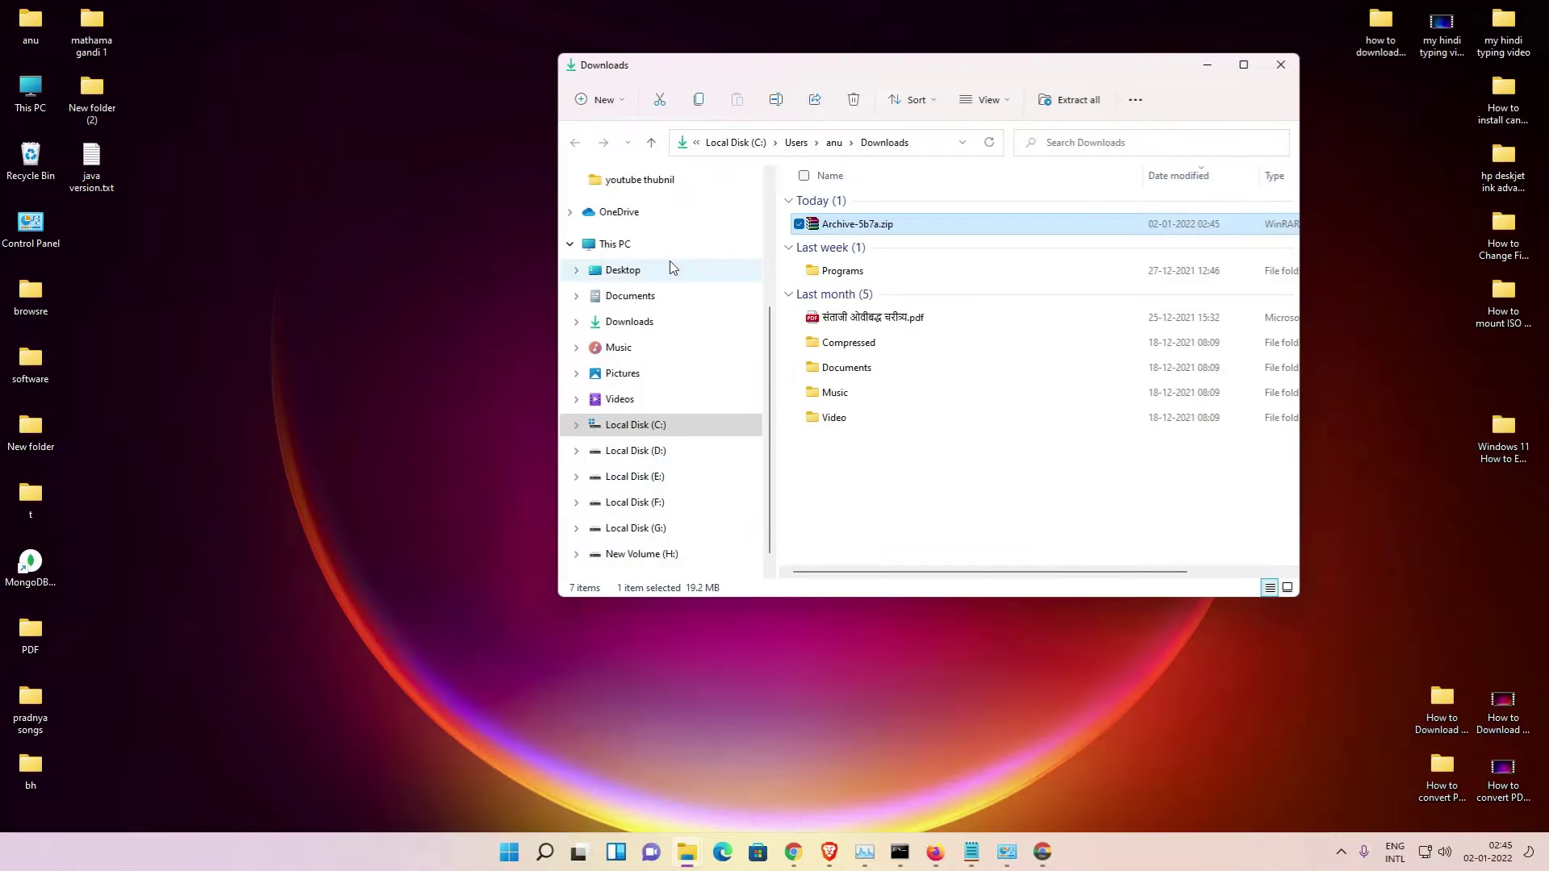
left_click_drag(857, 223, 171, 318)
left_click_drag(92, 228, 241, 232)
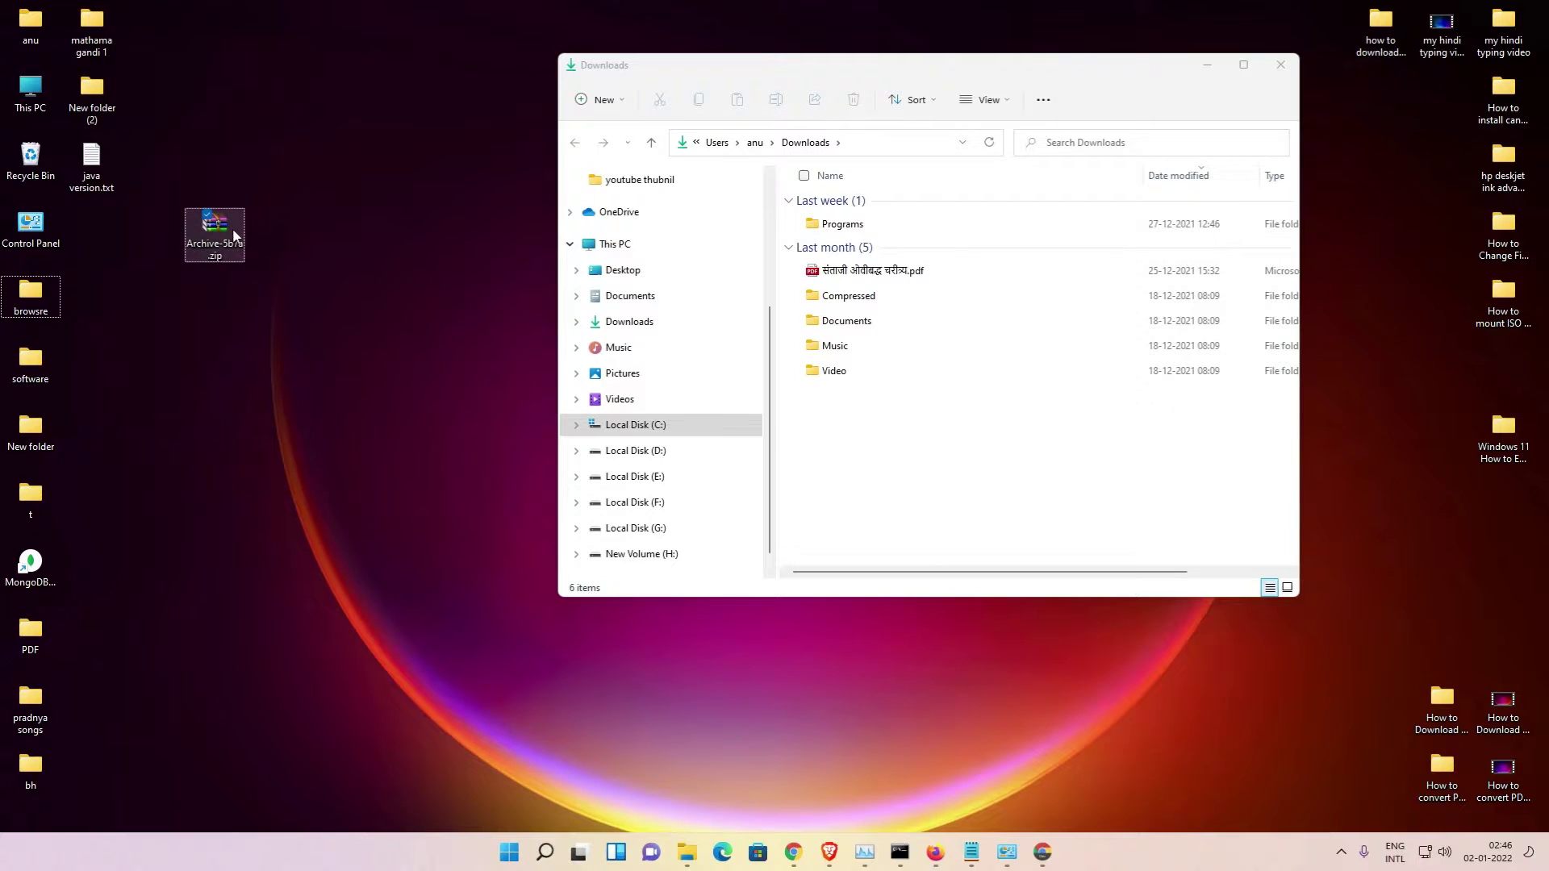
left_click(1207, 64)
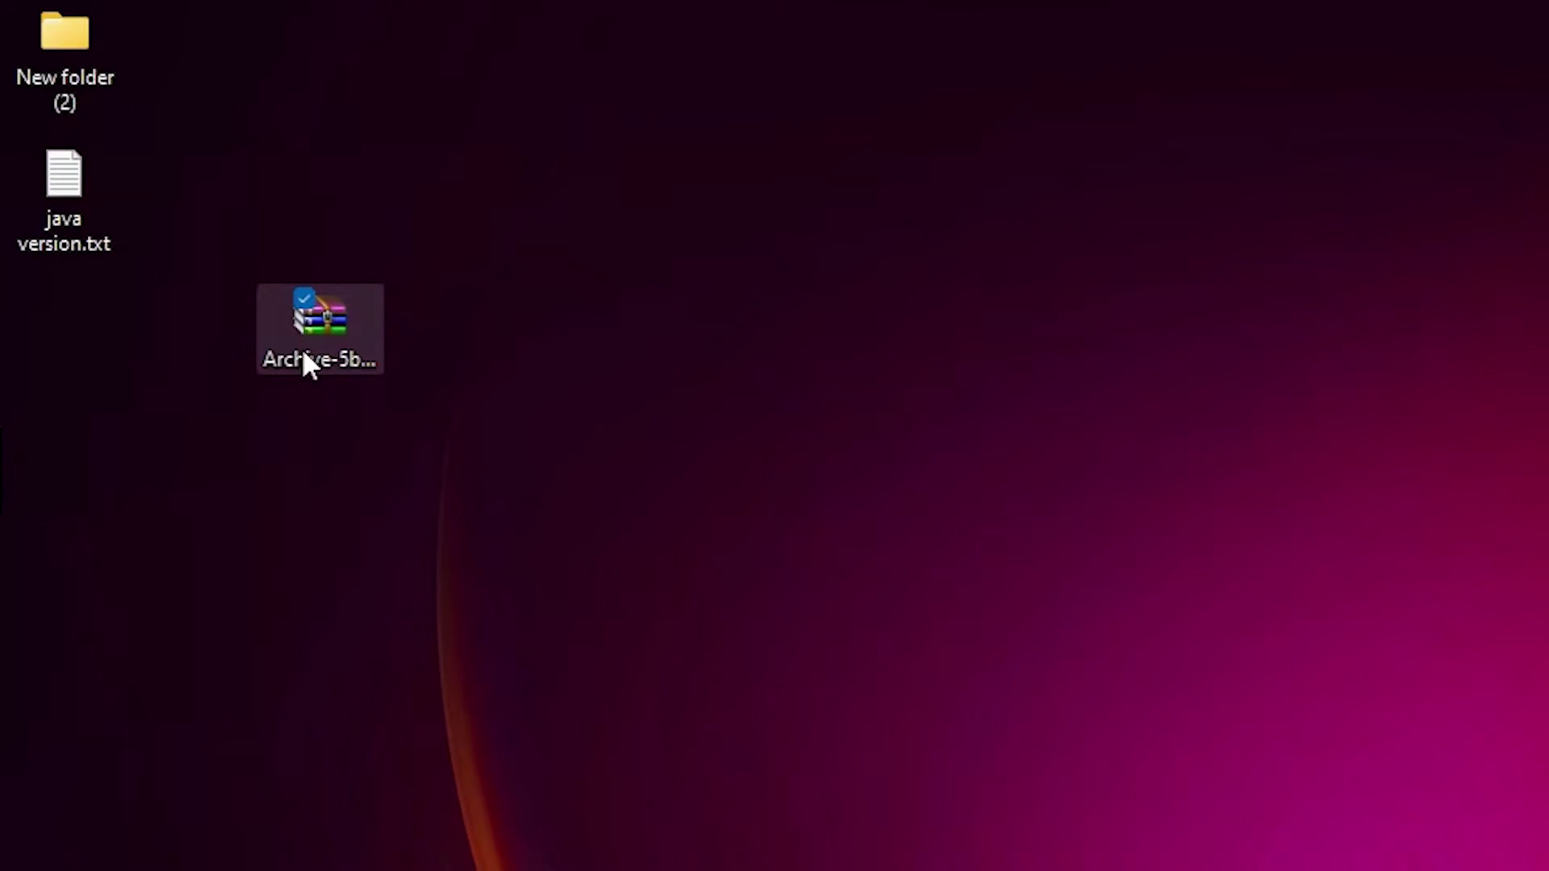
- Extract Archive-5b7a.zip with WinRAR into an Archive-5b7a folder placed below the archive
right_click(209, 239)
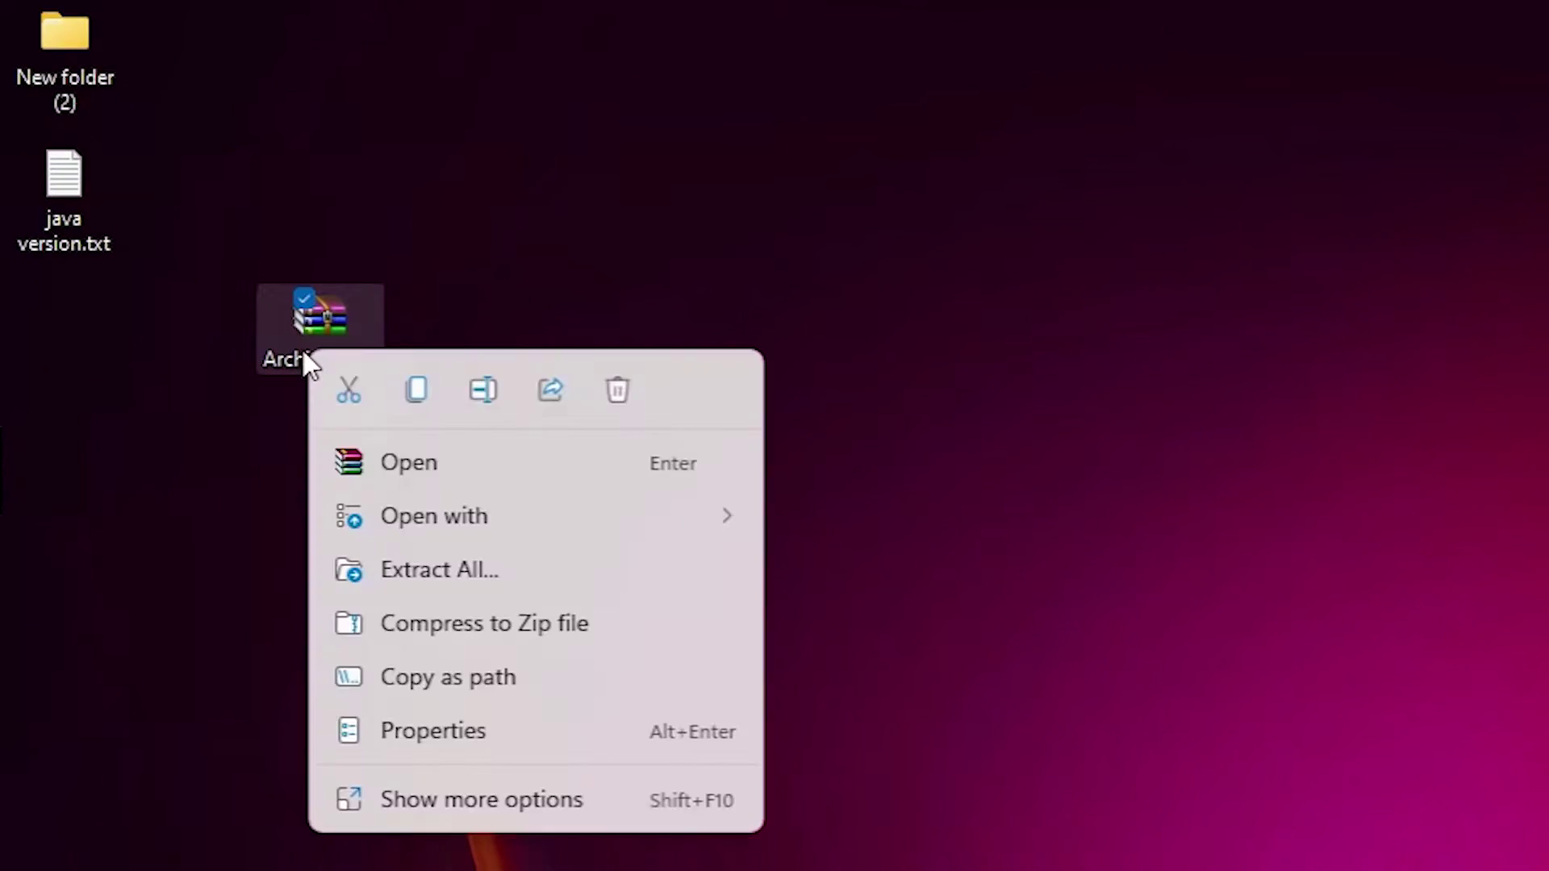
left_click(501, 797)
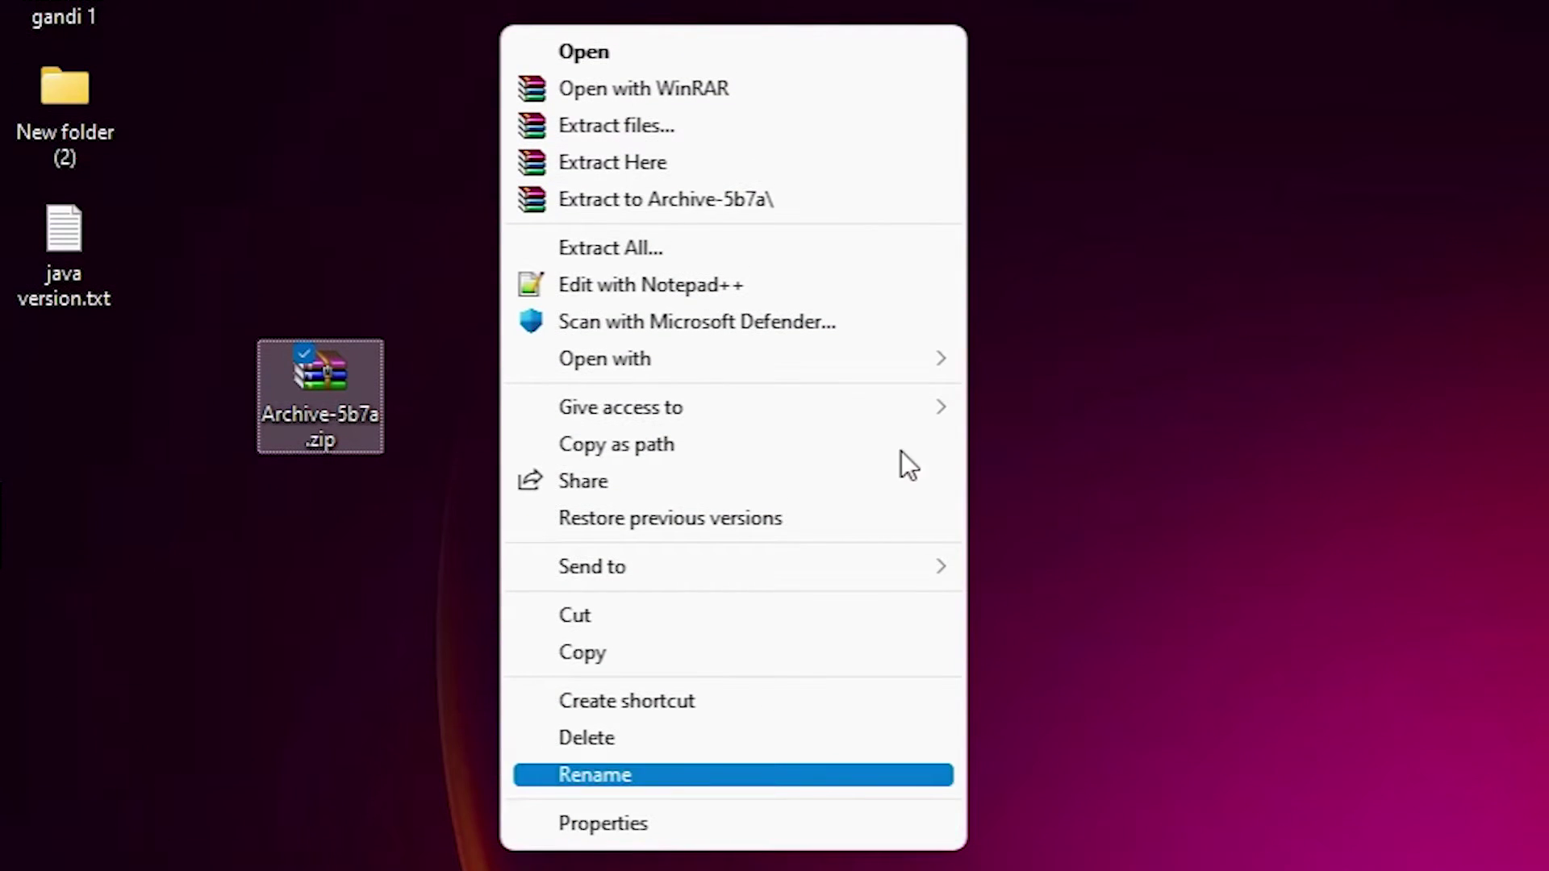
left_click(651, 130)
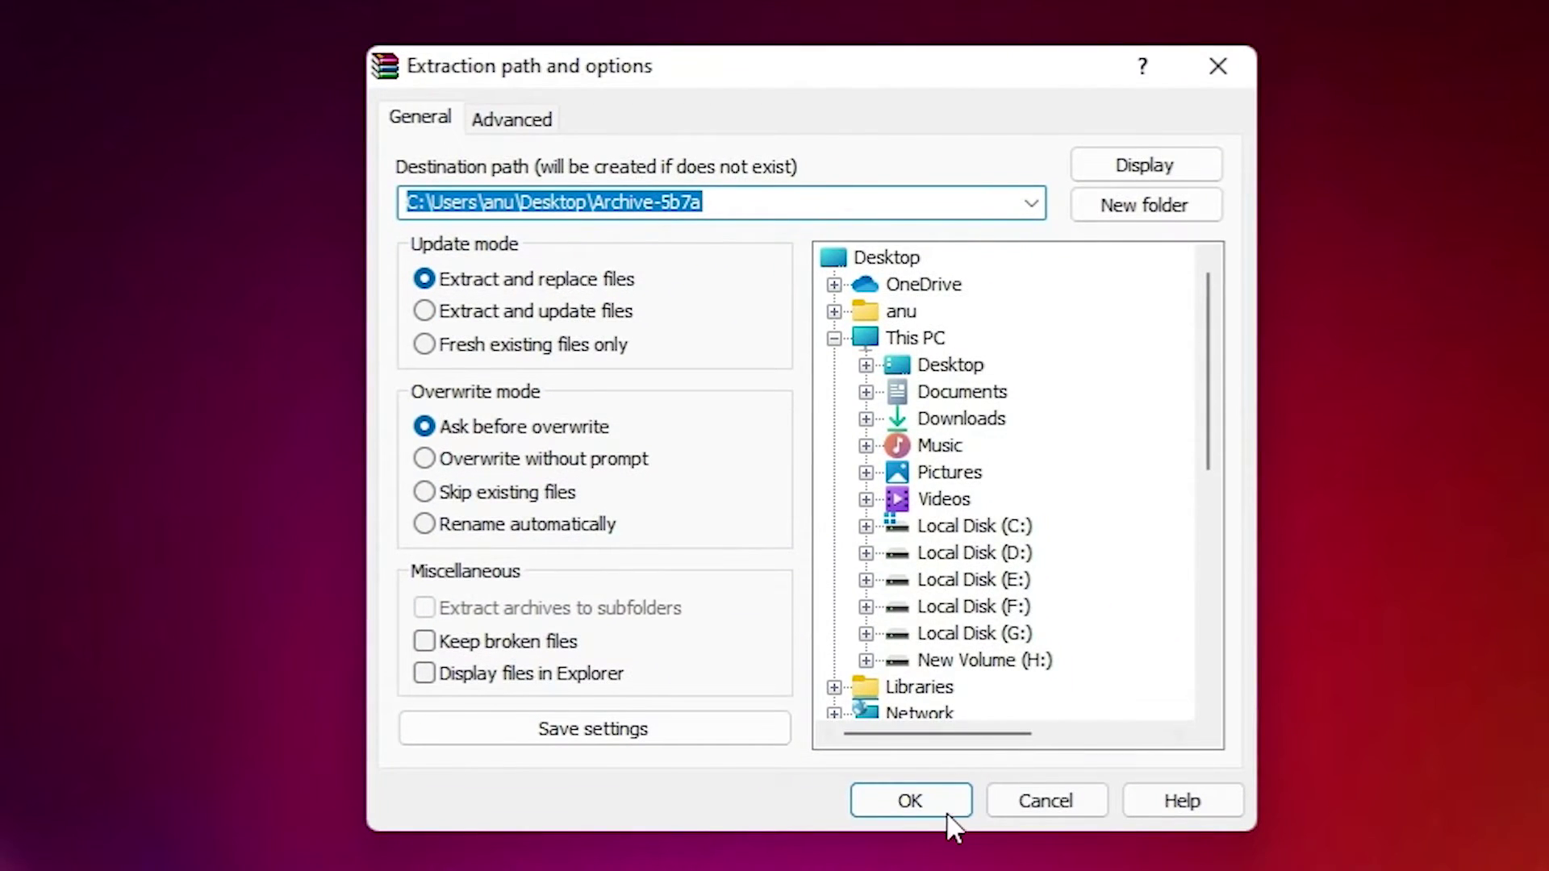
left_click(948, 813)
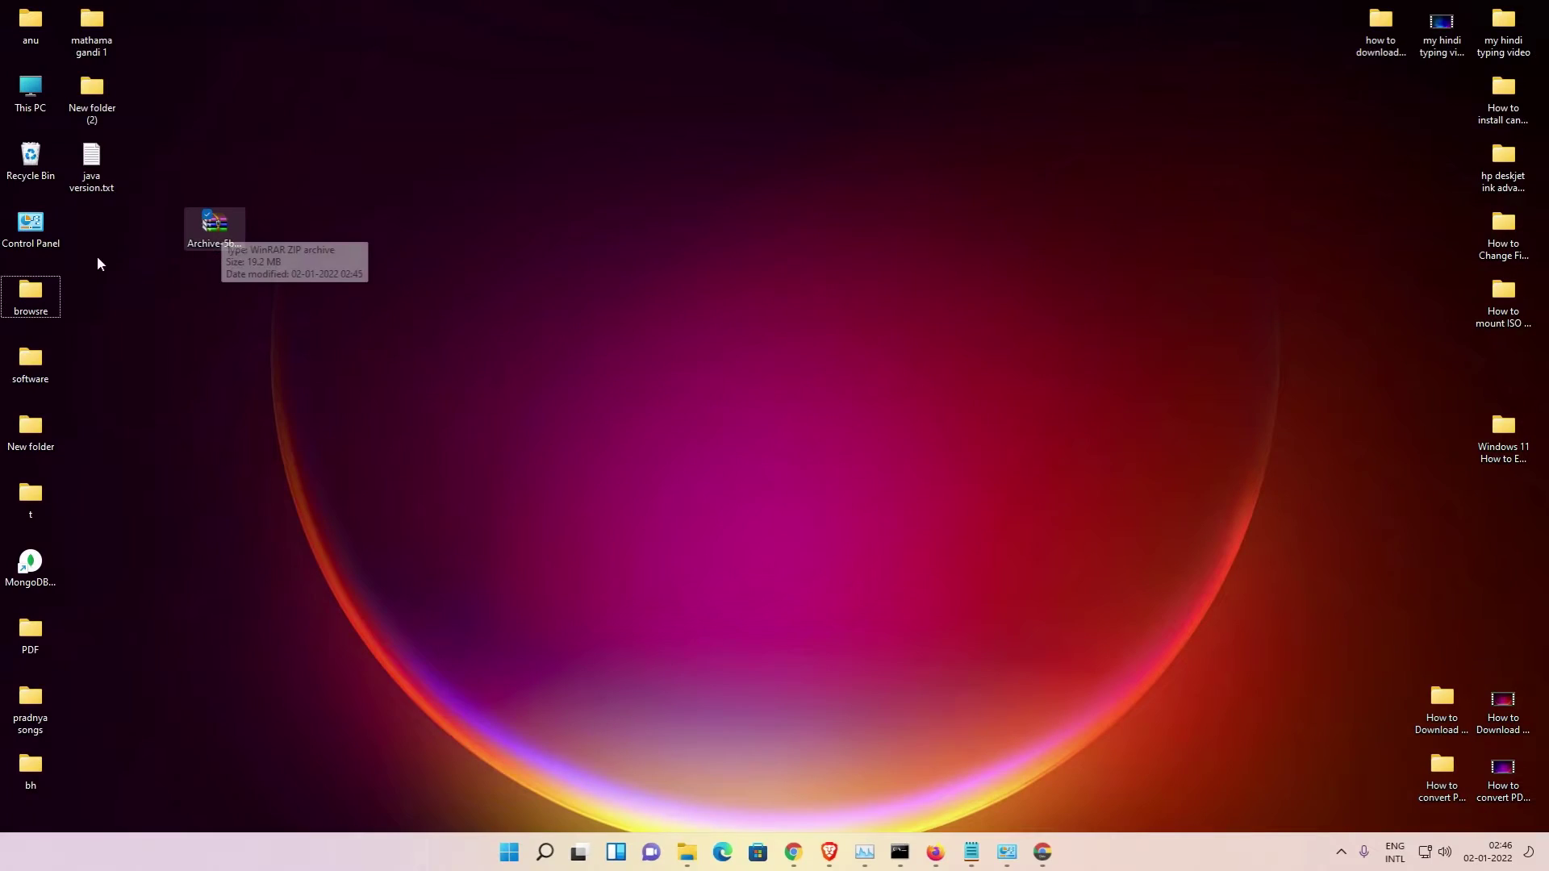
left_click_drag(91, 233, 224, 326)
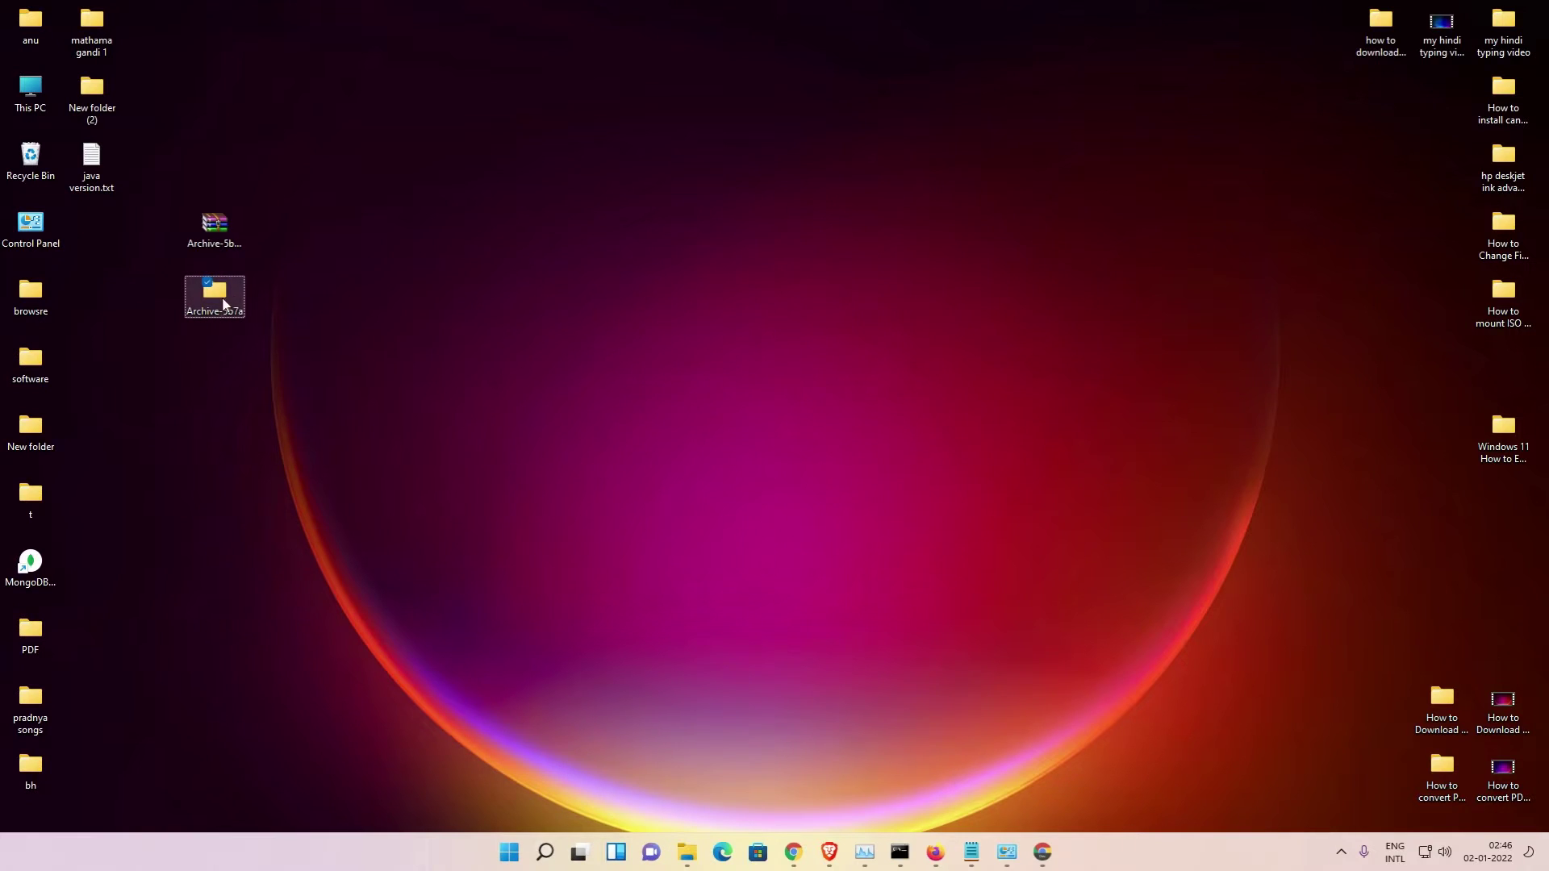
- Open Archive-5b7a\HP Laserjet 1012 64 to reach the upd-pcl6-x64-7.0.0.24832.exe installer
double_click(214, 292)
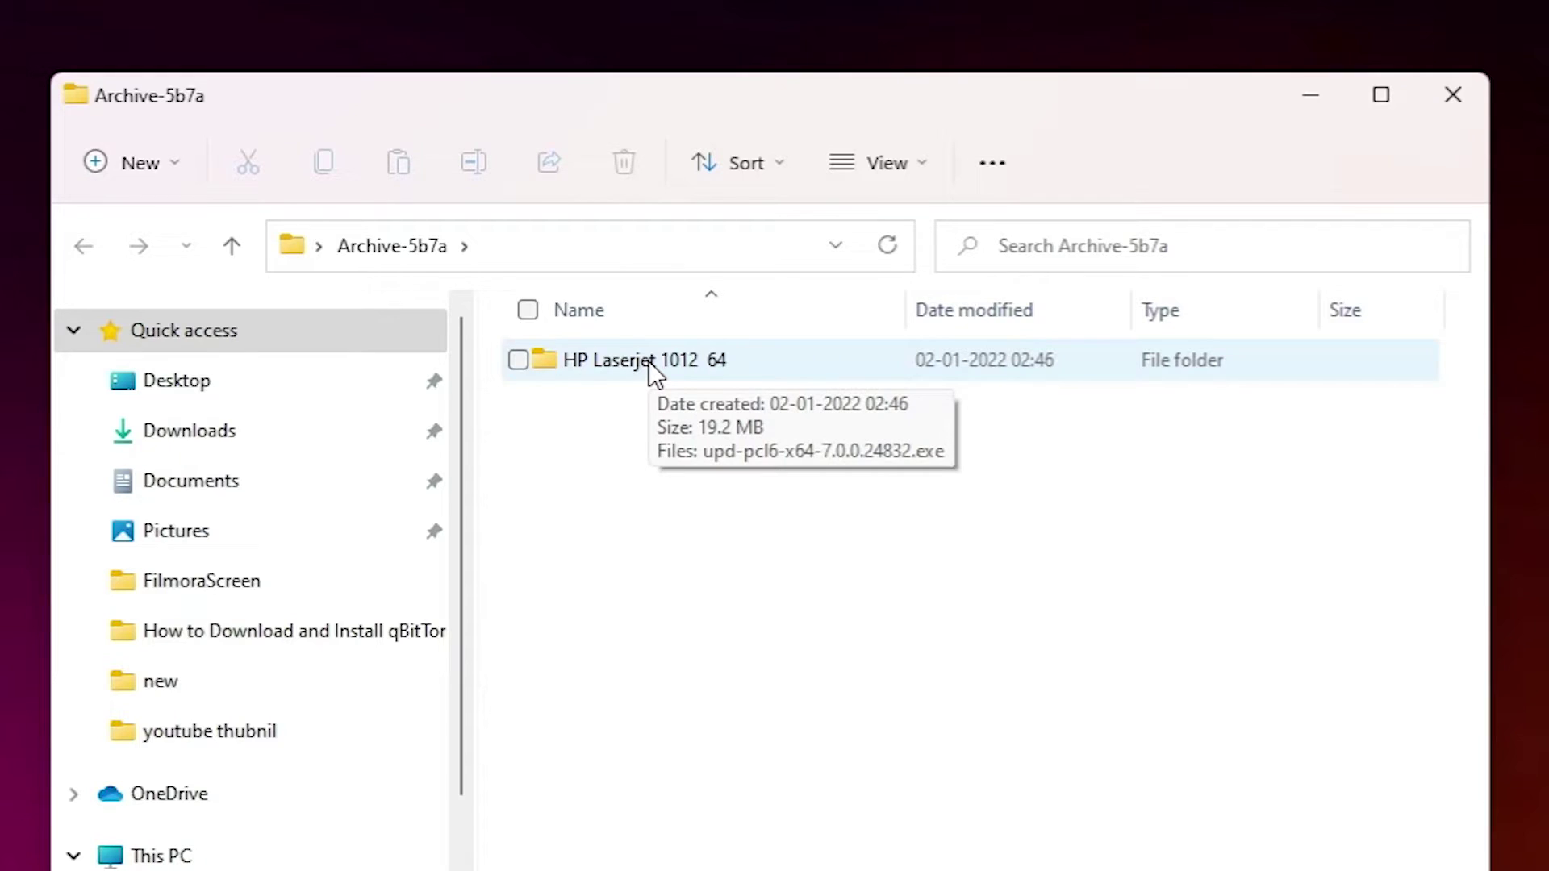
double_click(648, 361)
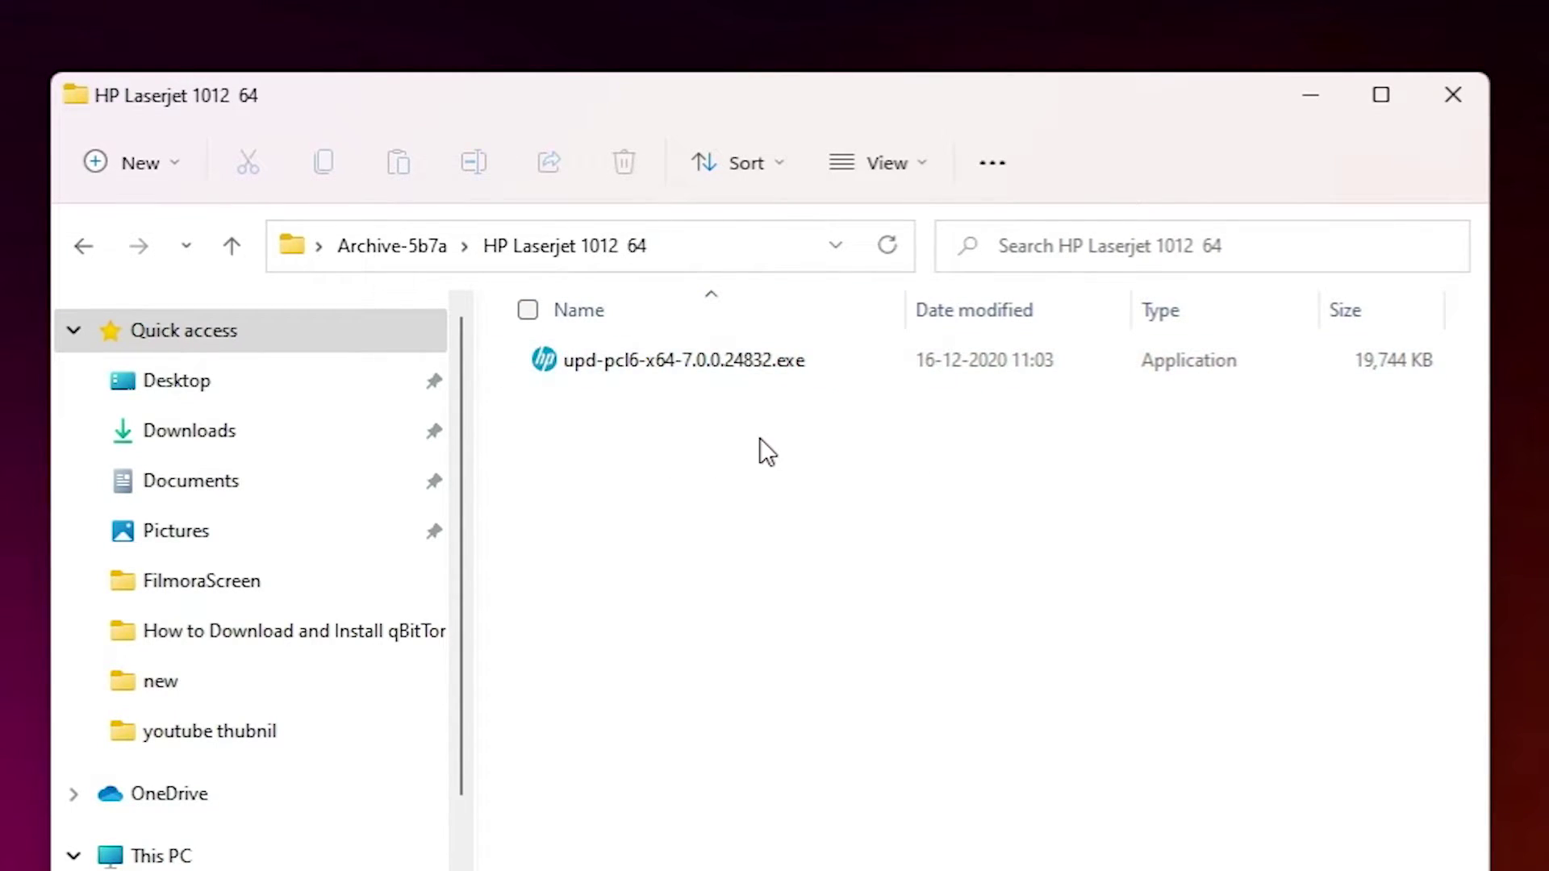
- Extract upd-pcl6-x64-7.0.0.24832.exe with WinRAR into a folder of the same name
right_click(702, 359)
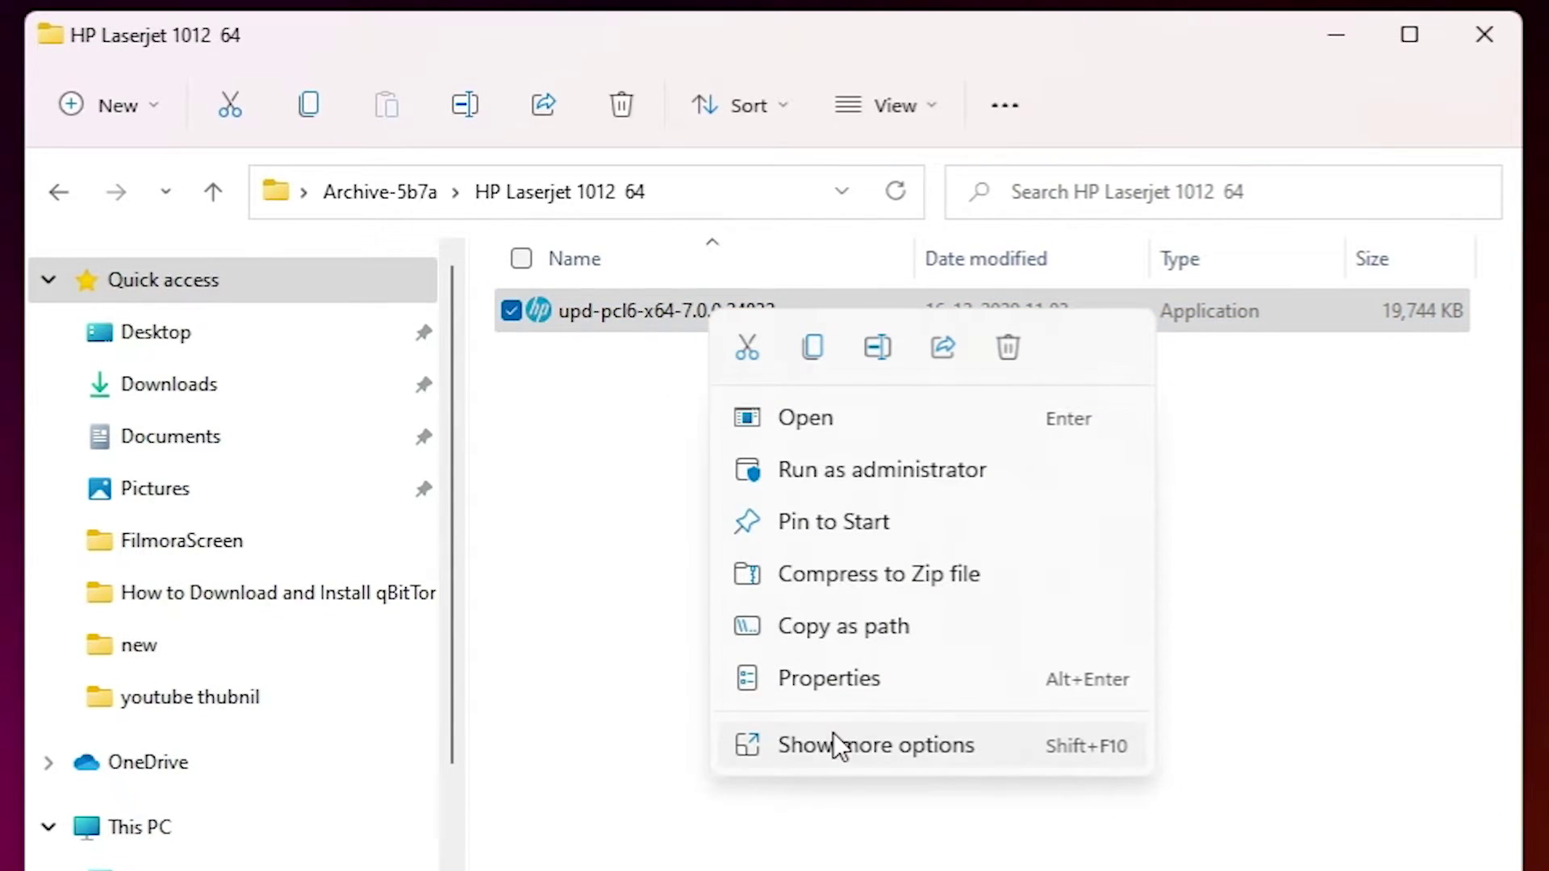
left_click(835, 739)
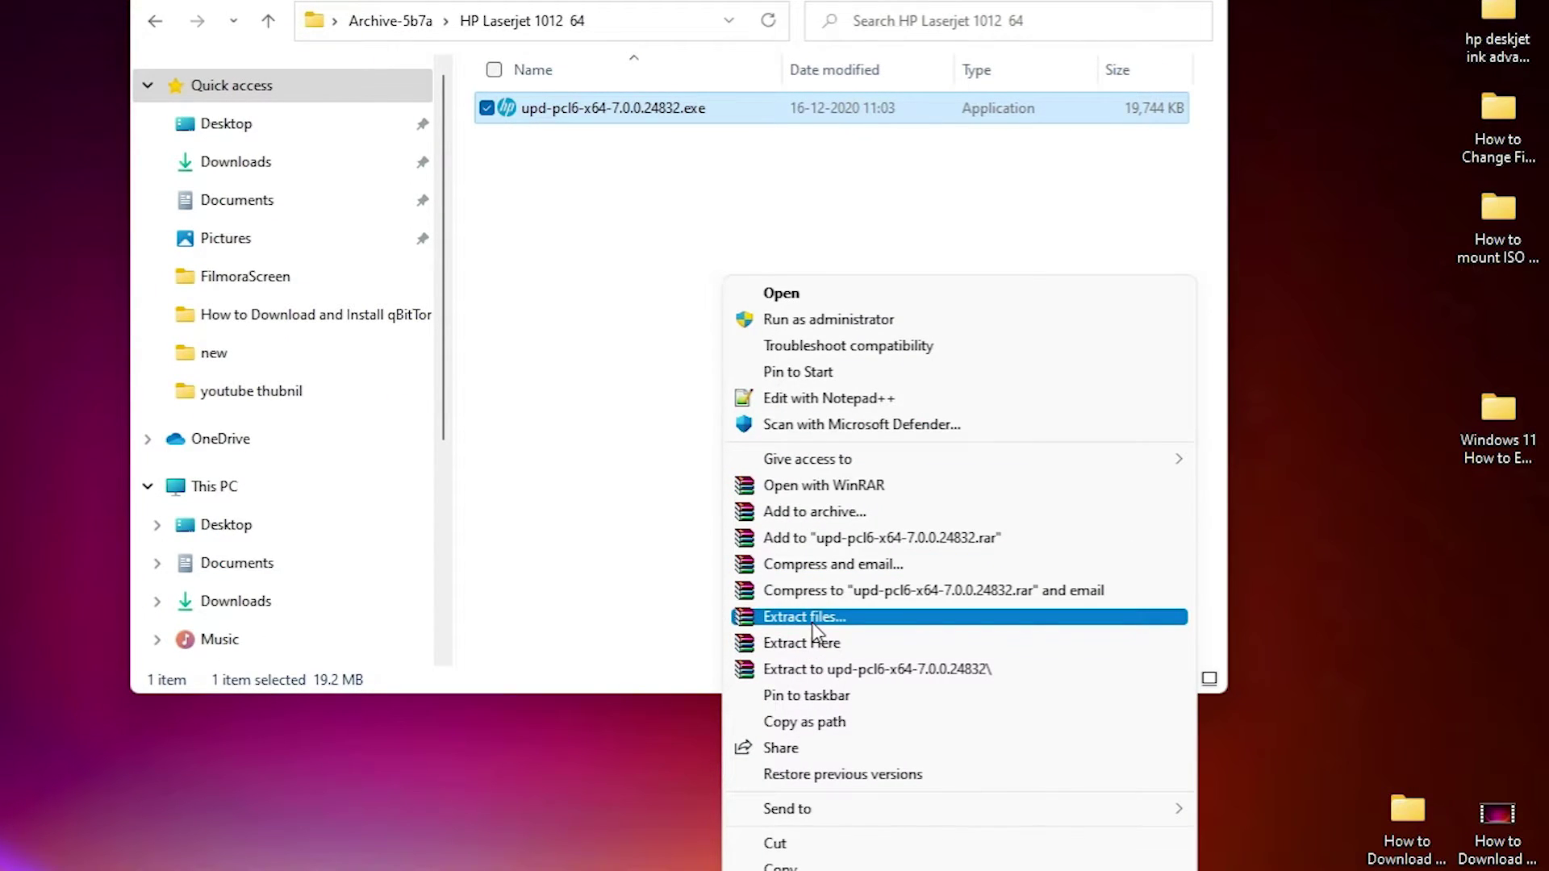
left_click(811, 622)
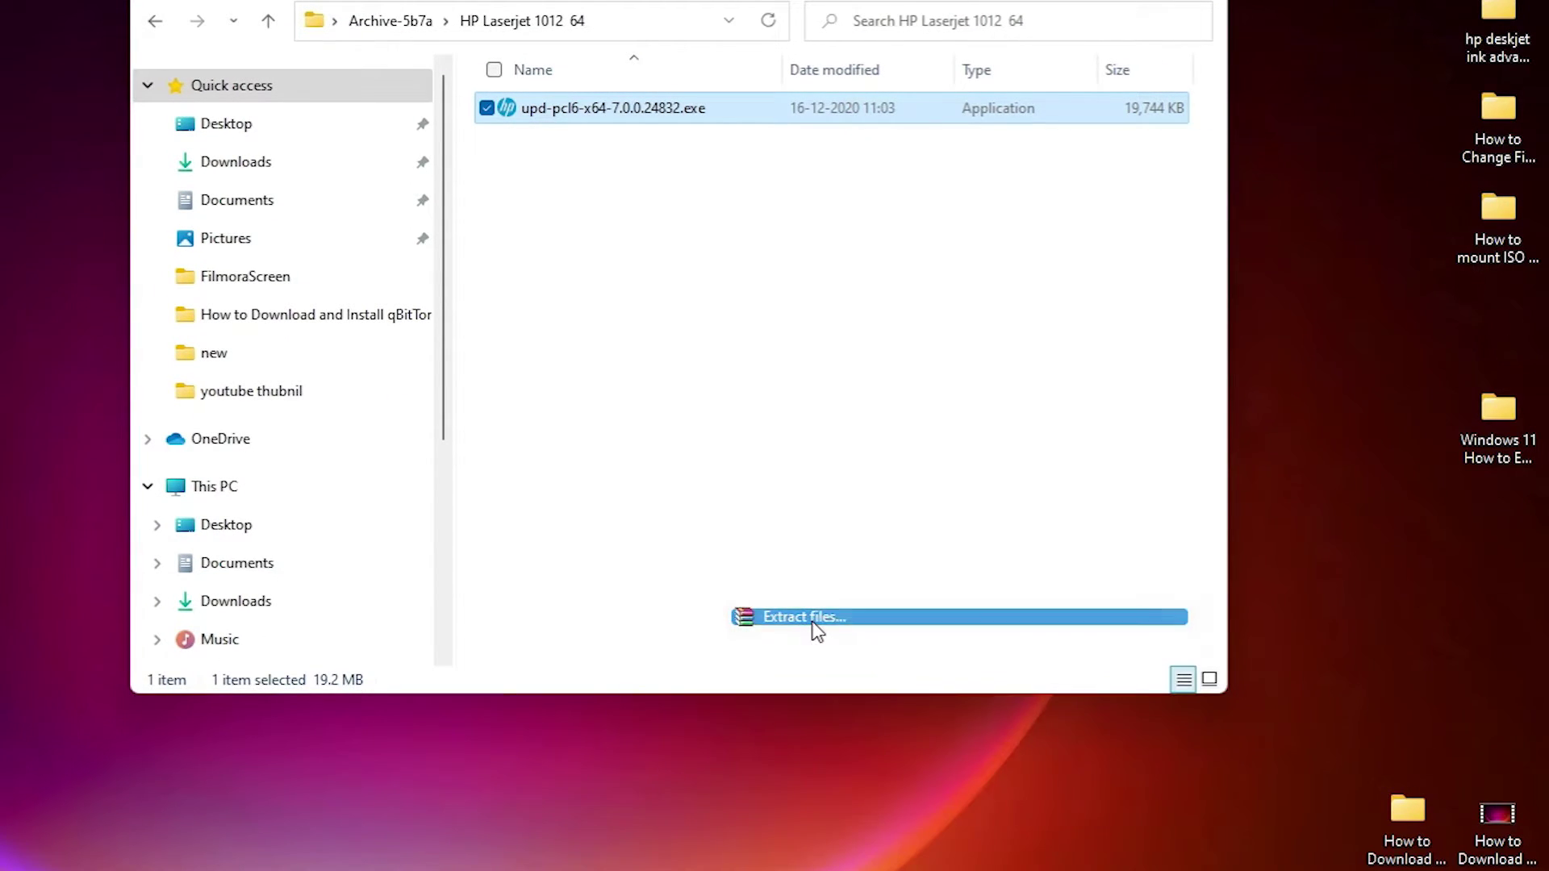
left_click(491, 651)
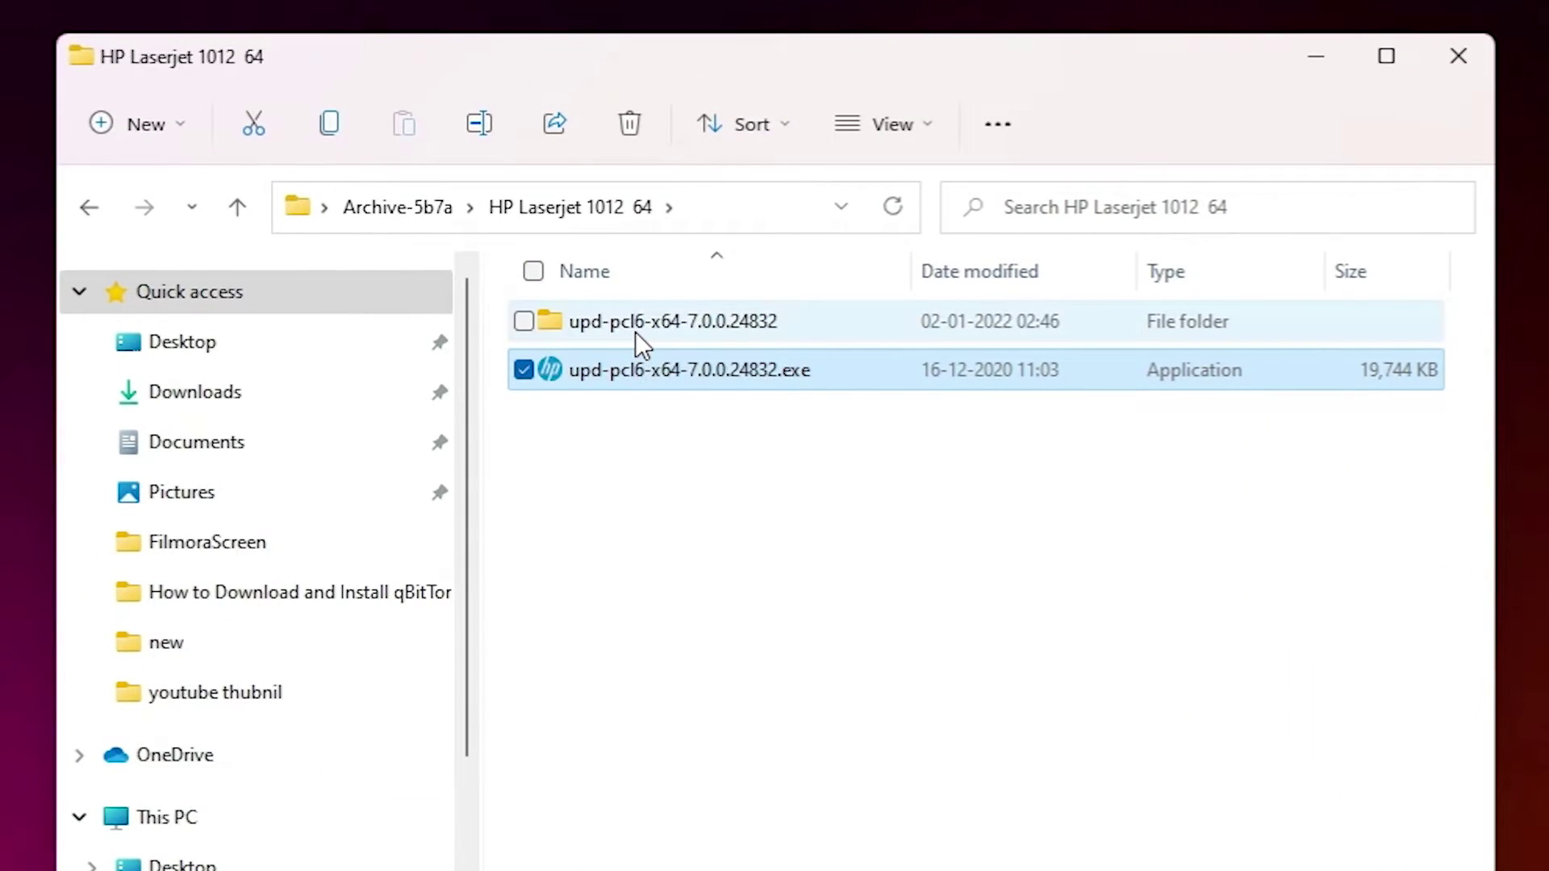
- Inspect the extracted folder's Drivers subfolder, then return to HP Laserjet 1012 64
double_click(572, 117)
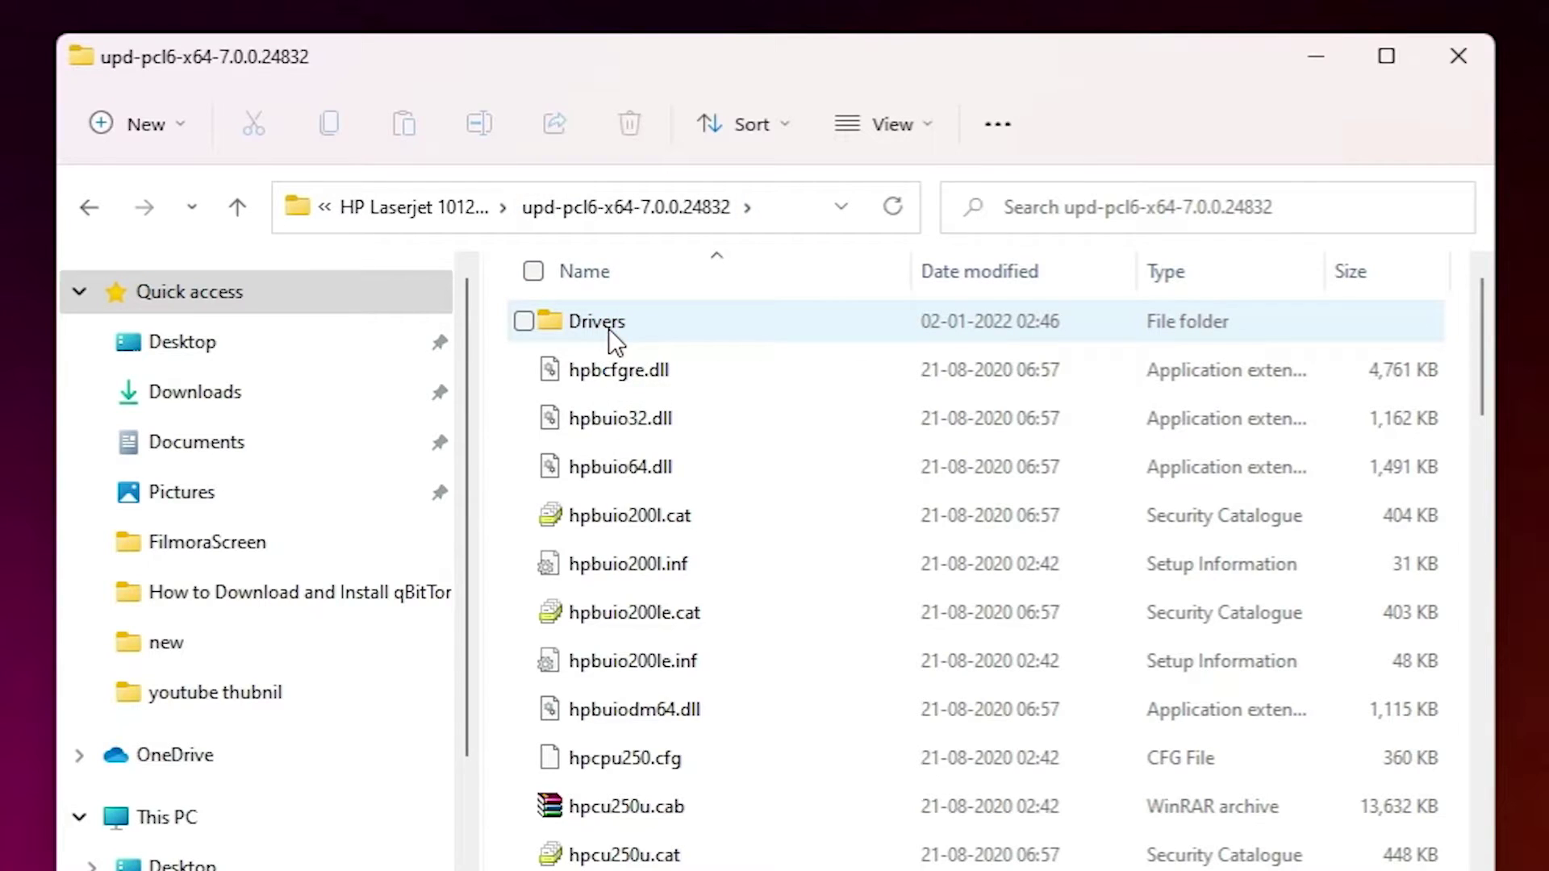
double_click(608, 328)
left_click(90, 208)
left_click(90, 208)
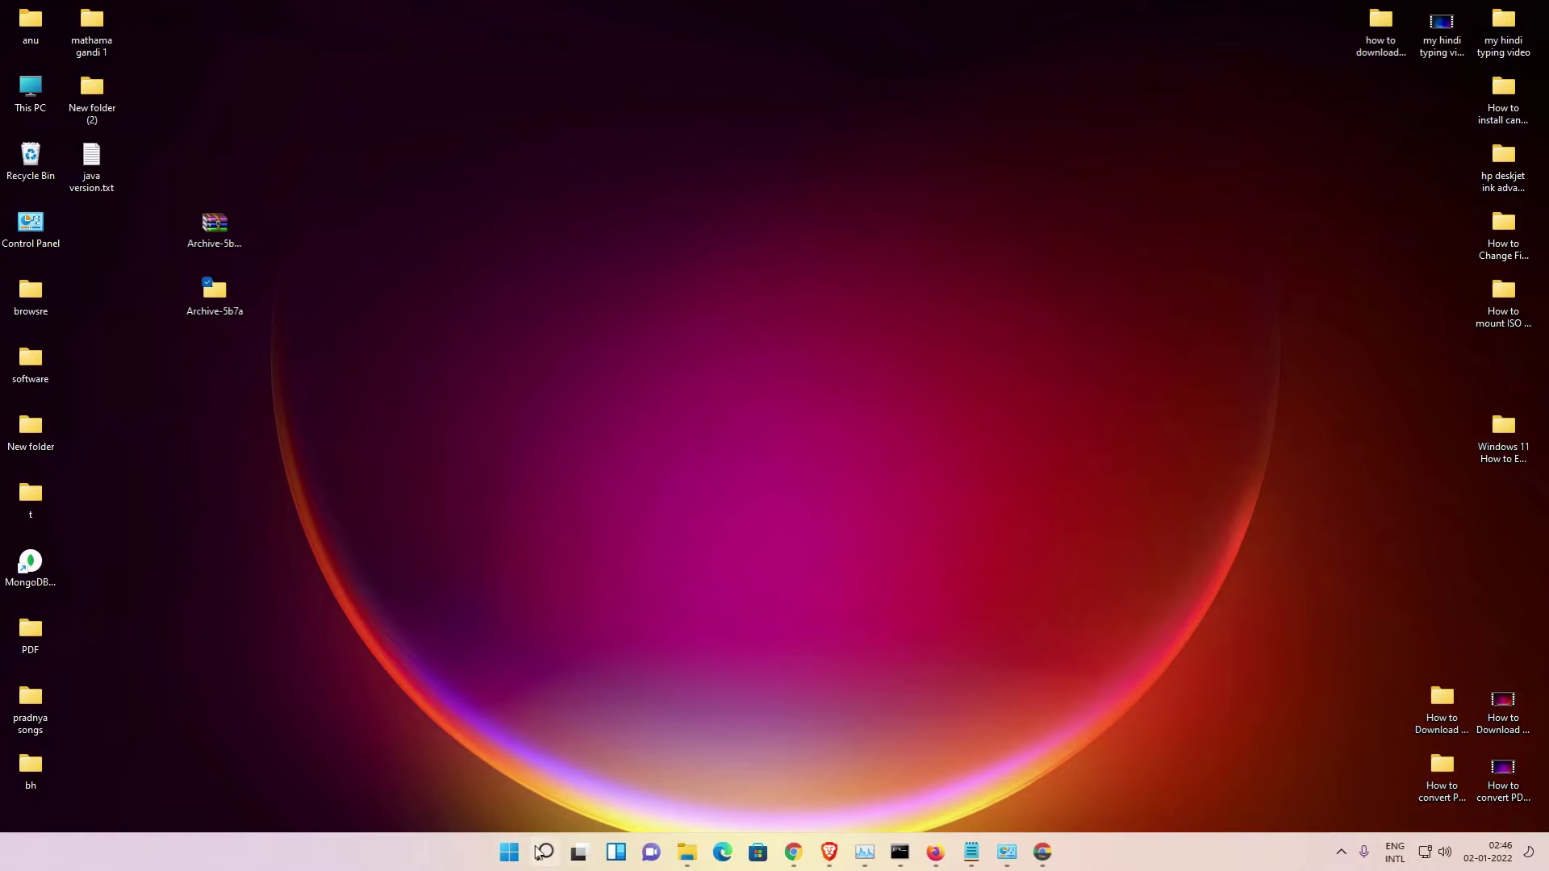
- Find Control Panel from Start with 'co' and go to Devices and Printers
left_click(507, 853)
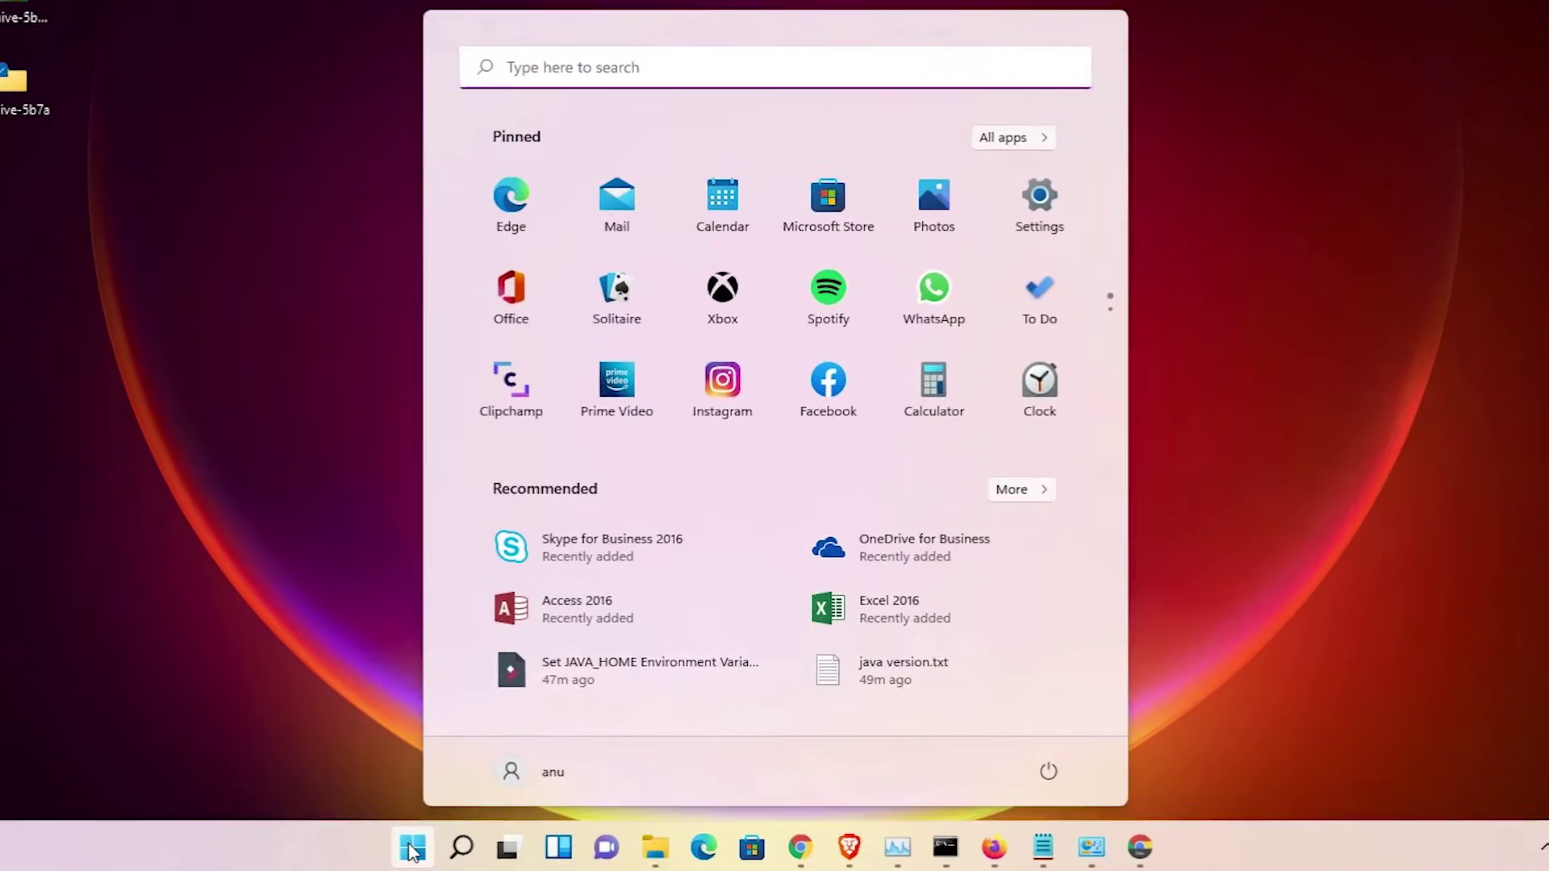
type("co")
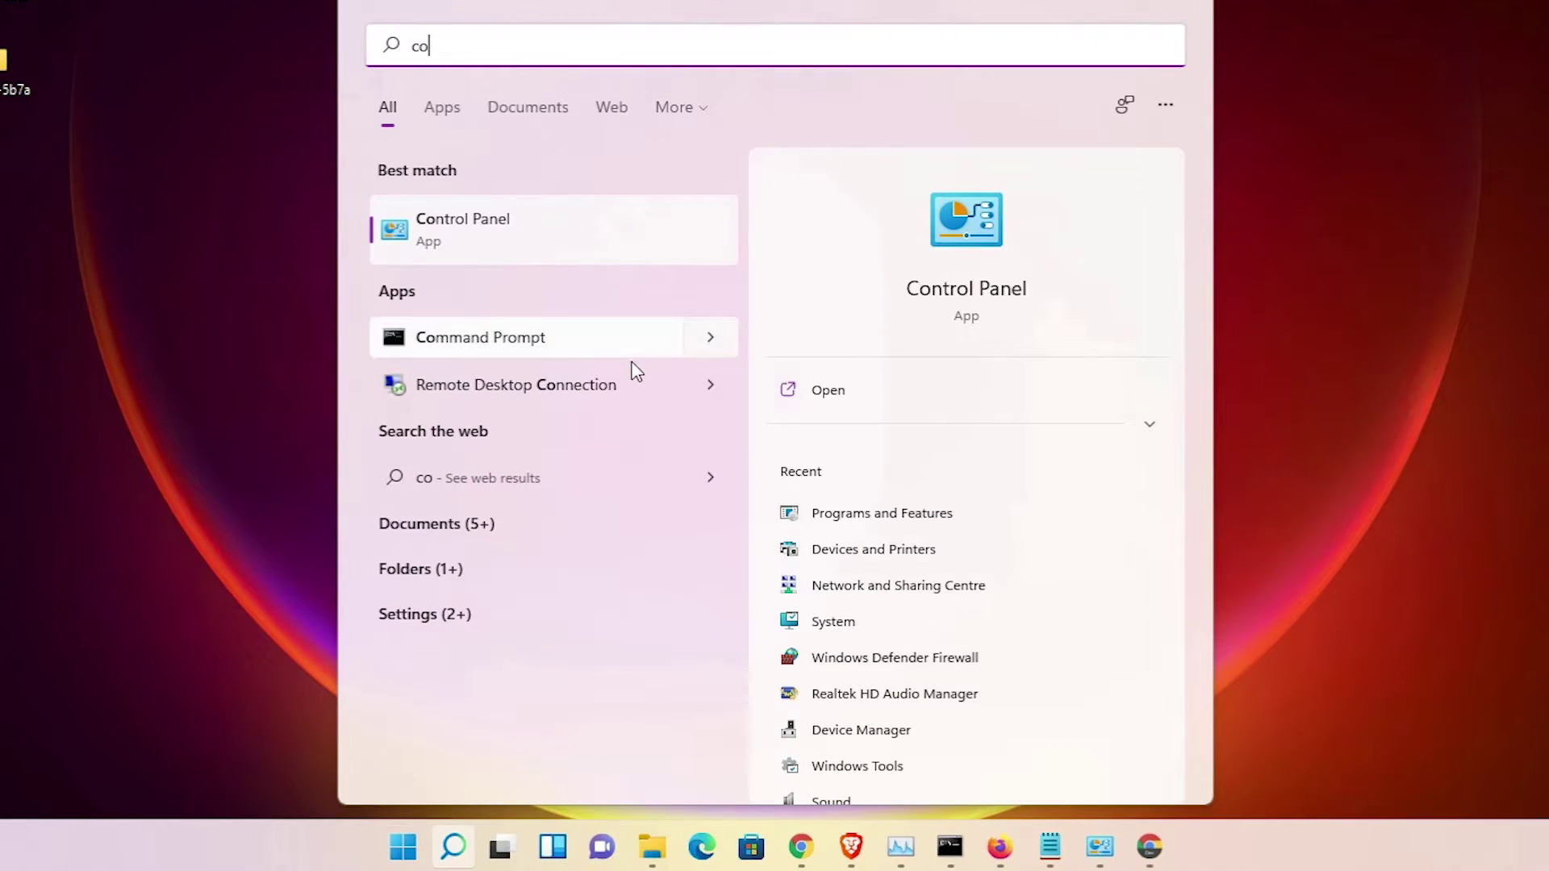
left_click(525, 247)
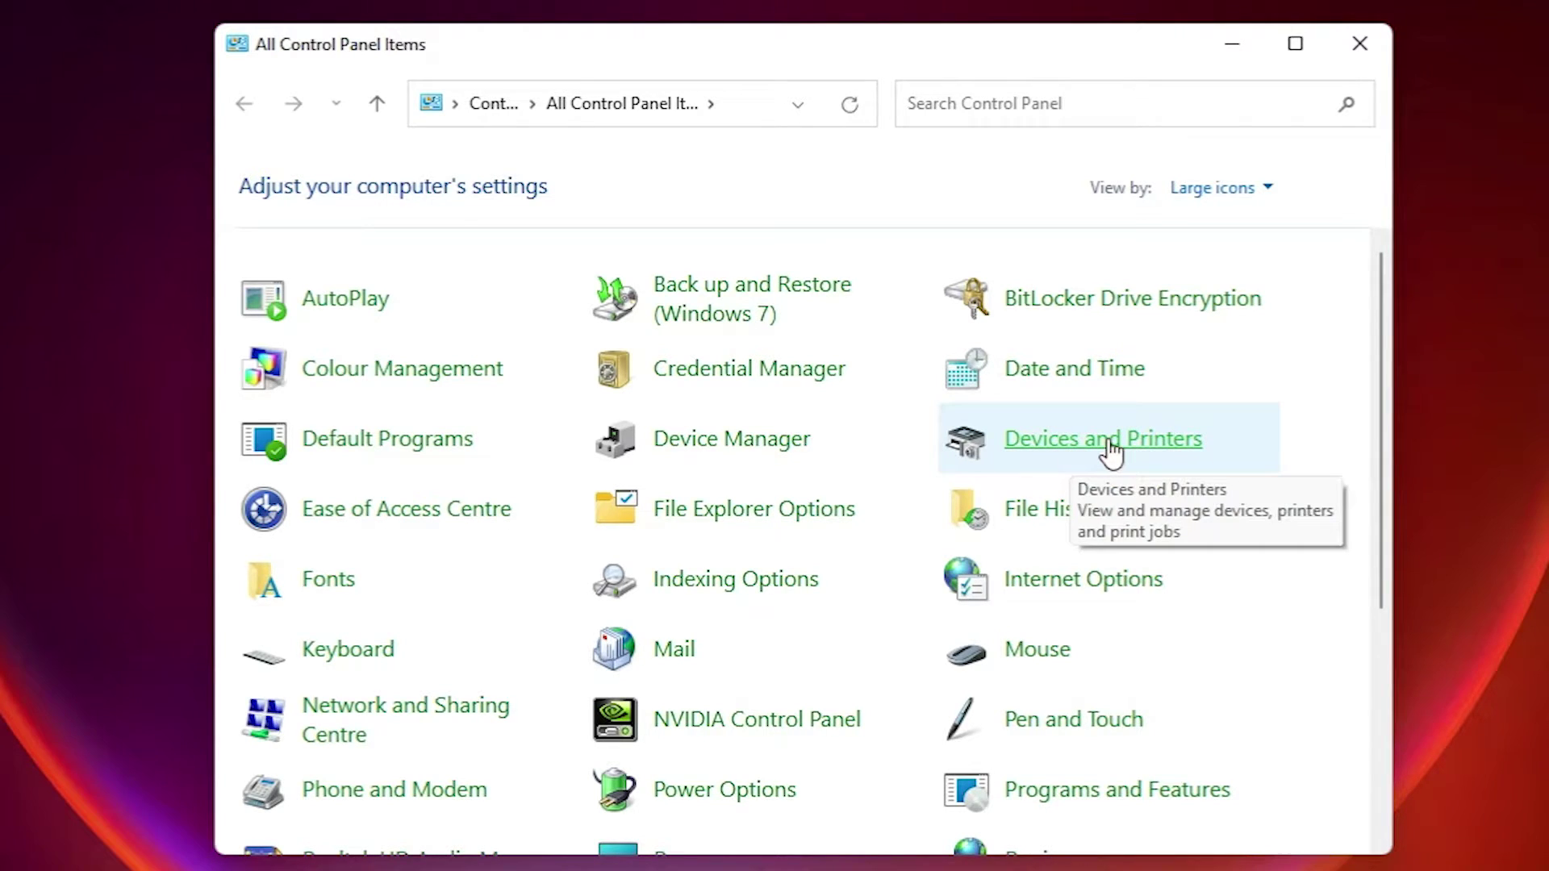
left_click(1111, 449)
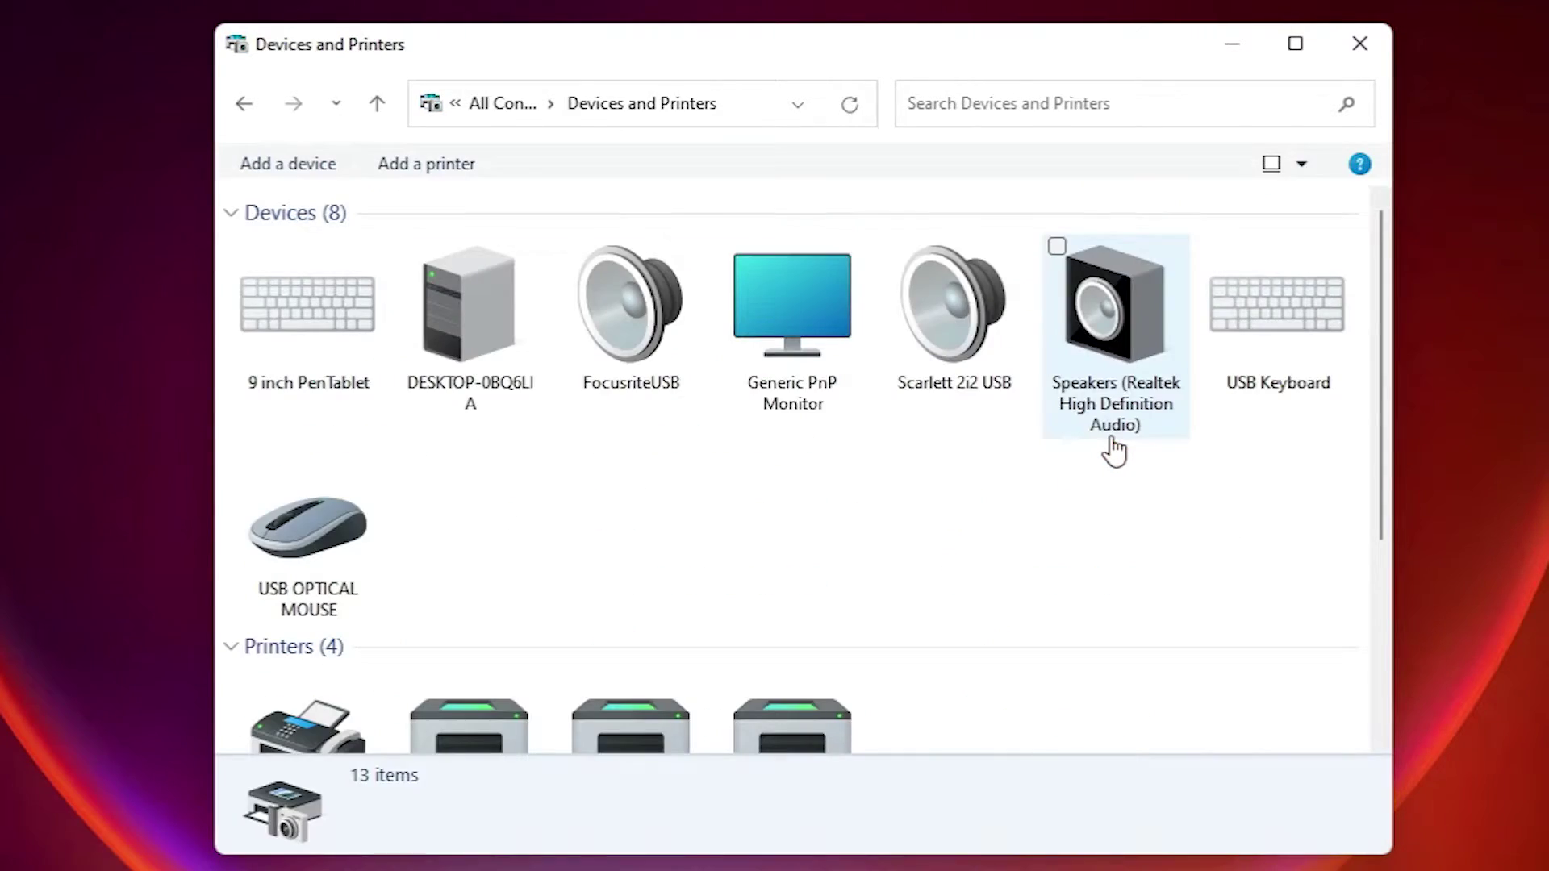
- Start Add a printer and choose adding a local printer with manual settings
left_click(436, 165)
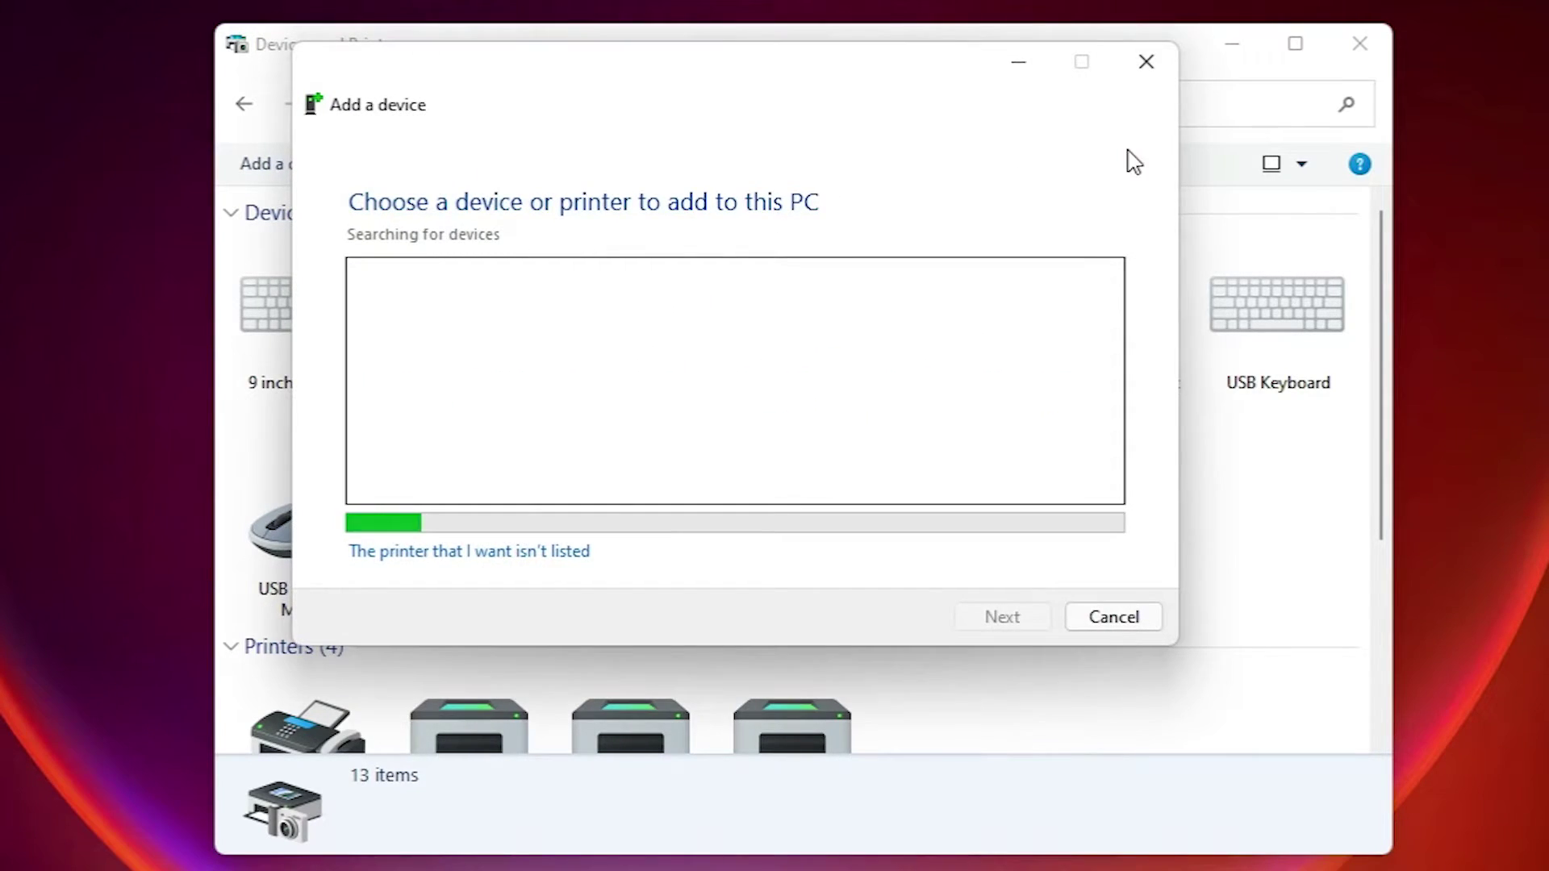
left_click(1240, 54)
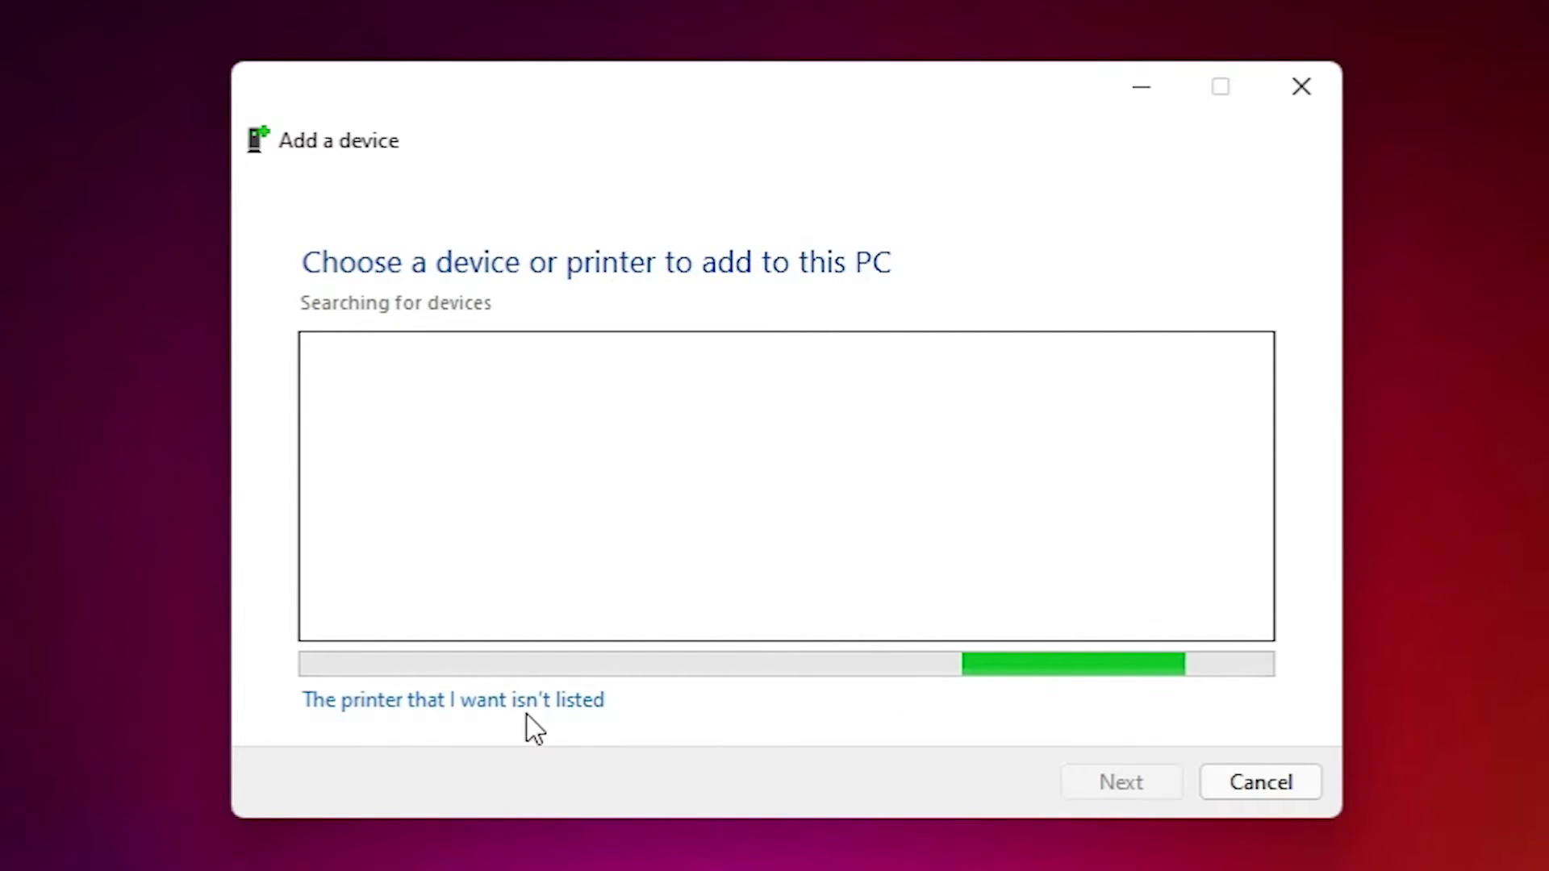
left_click(556, 709)
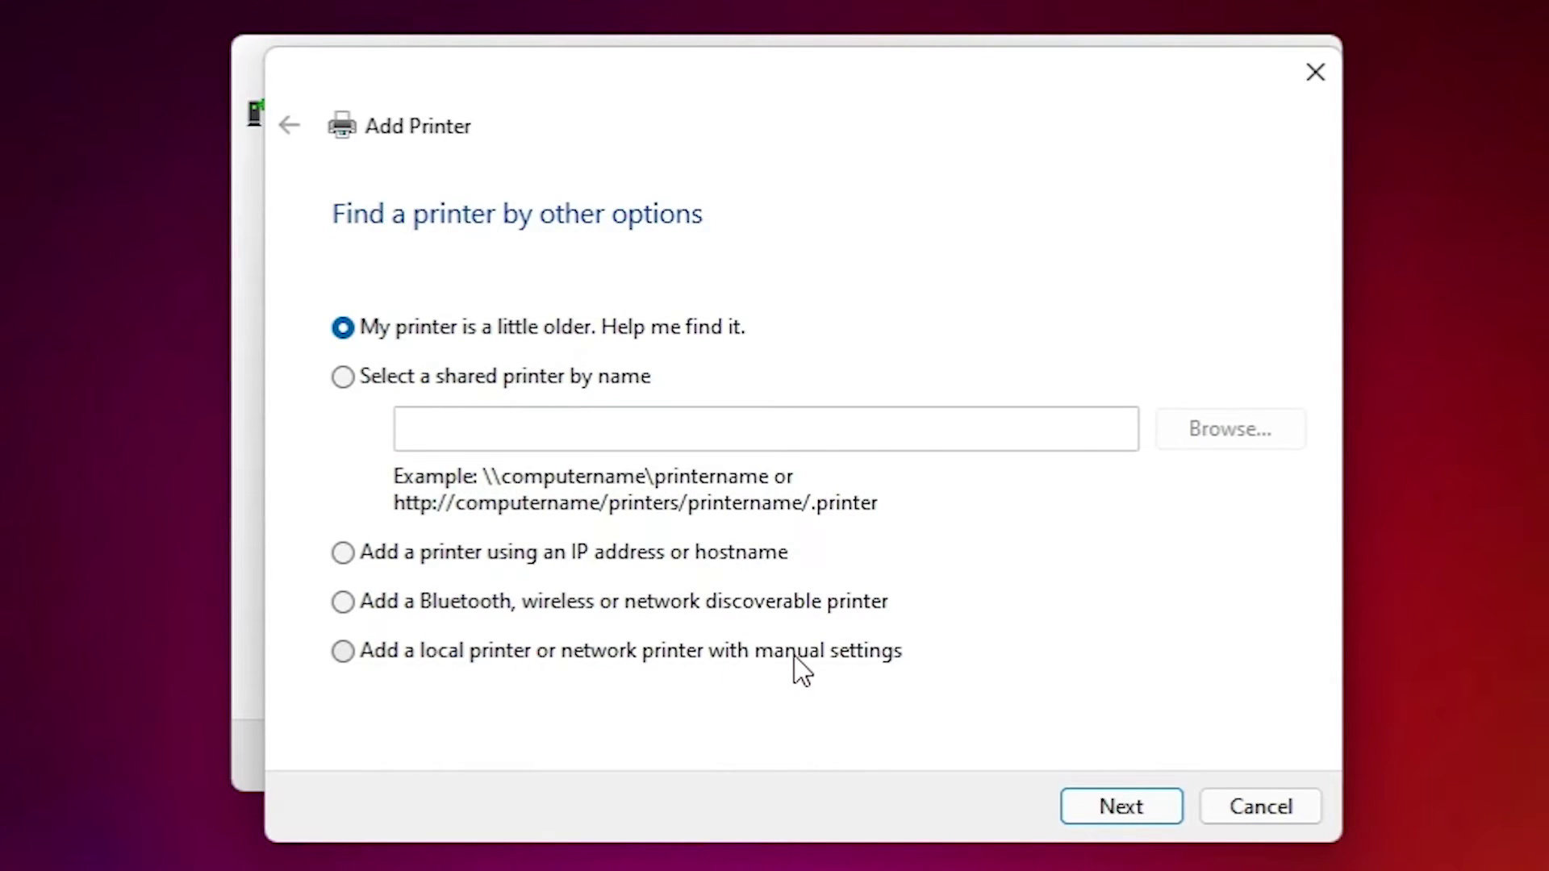
left_click(380, 654)
left_click(1097, 806)
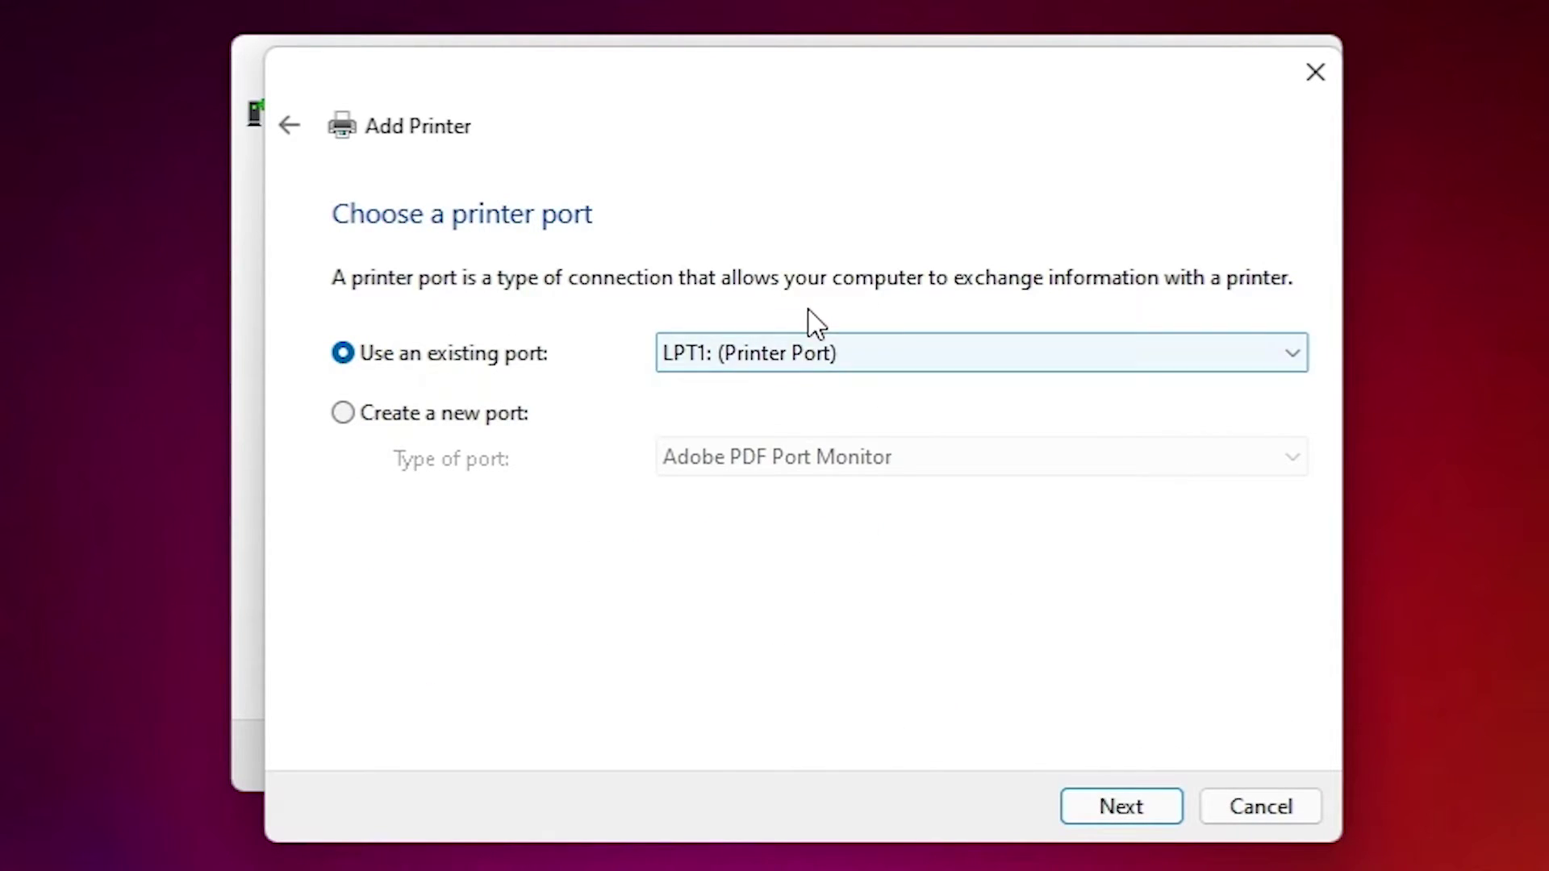
- Switch the existing port from LPT1 to USB001 (Virtual printer port for USB)
left_click(854, 361)
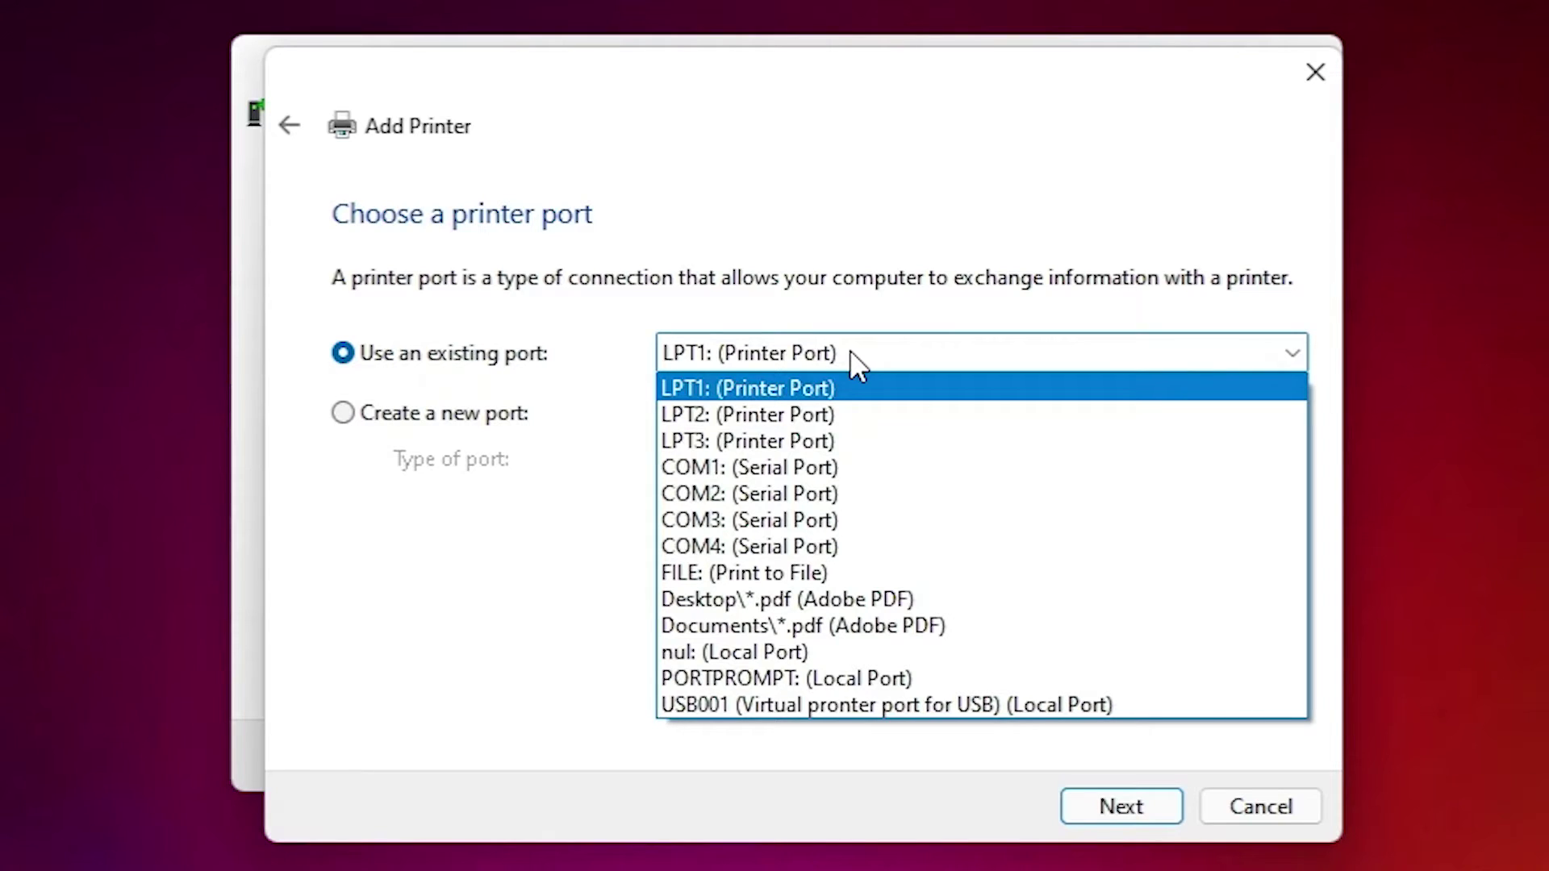
left_click(879, 703)
left_click(1086, 806)
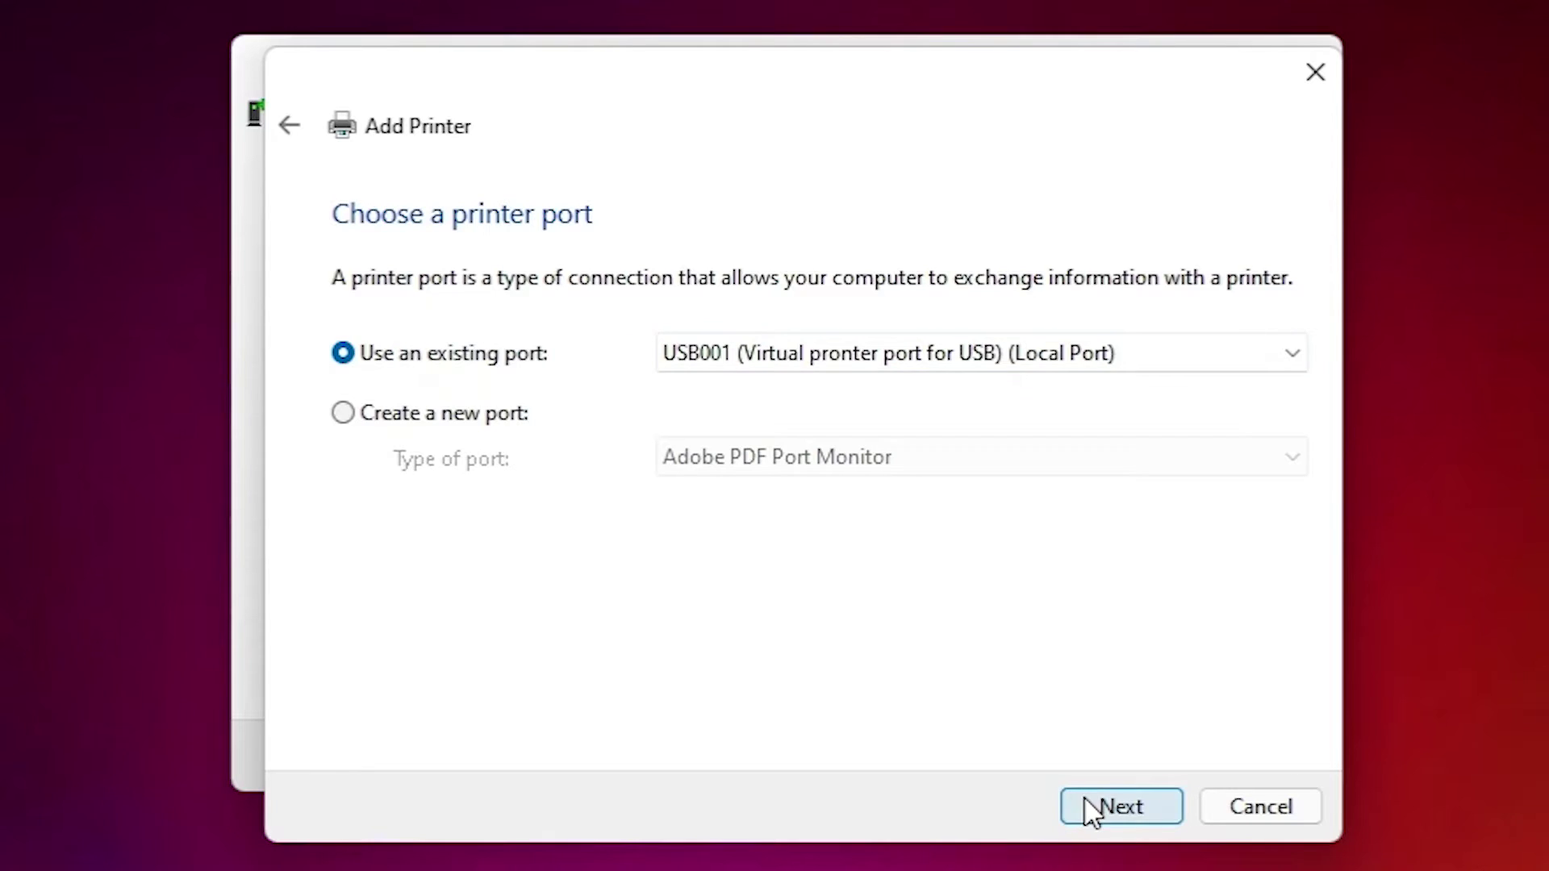
- Use Have Disk to browse to Desktop\Archive-5b7a\HP Laserjet 1012 64\upd-pcl6-x64-7.0.0.24832
left_click(1202, 672)
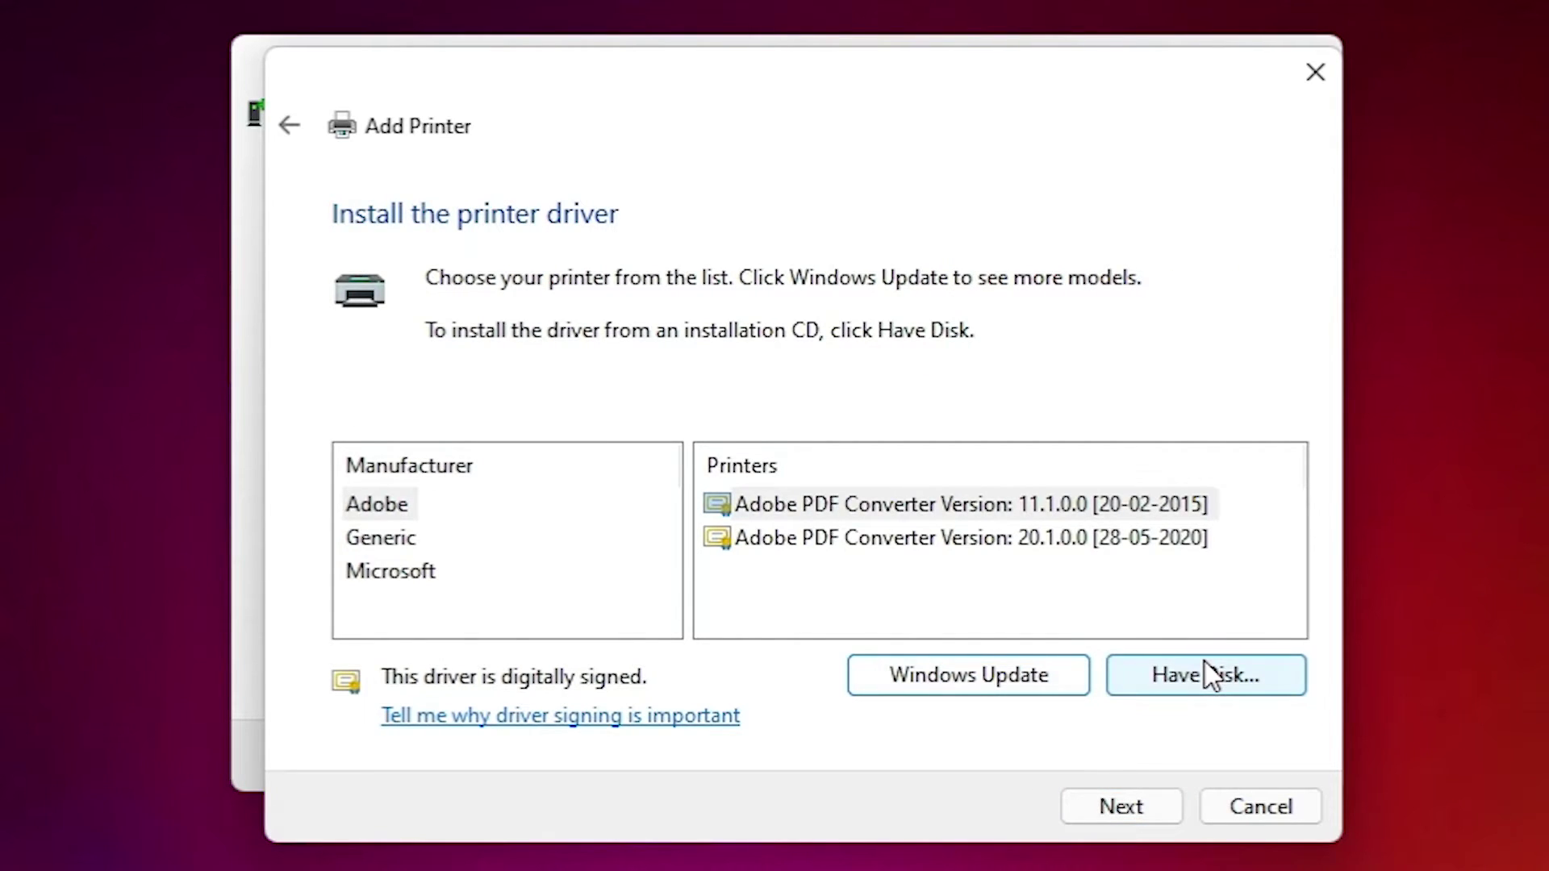
left_click(1103, 625)
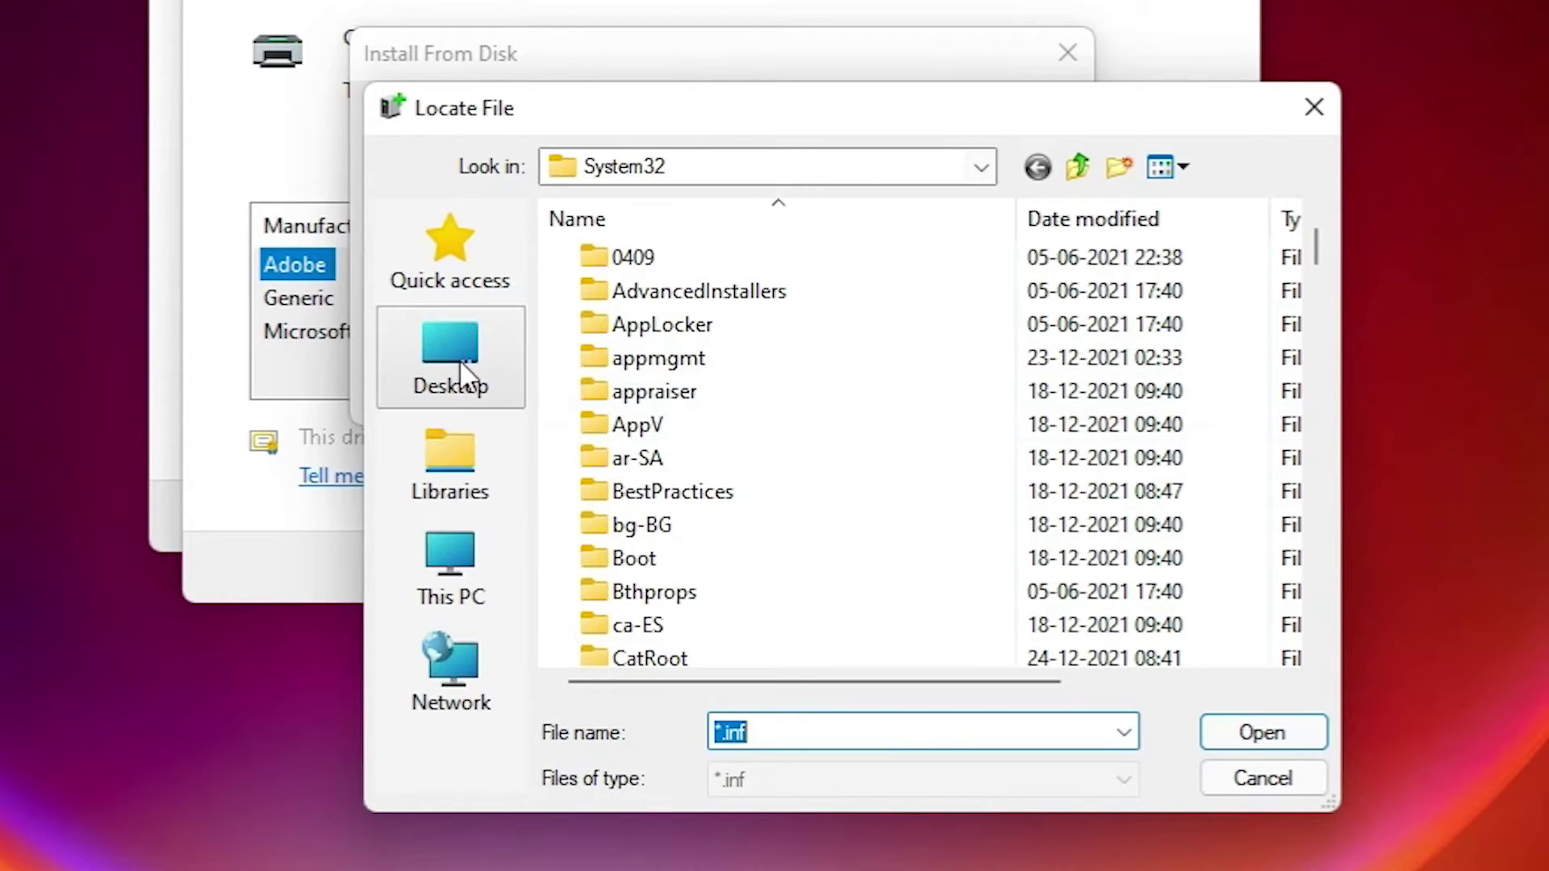
left_click(459, 360)
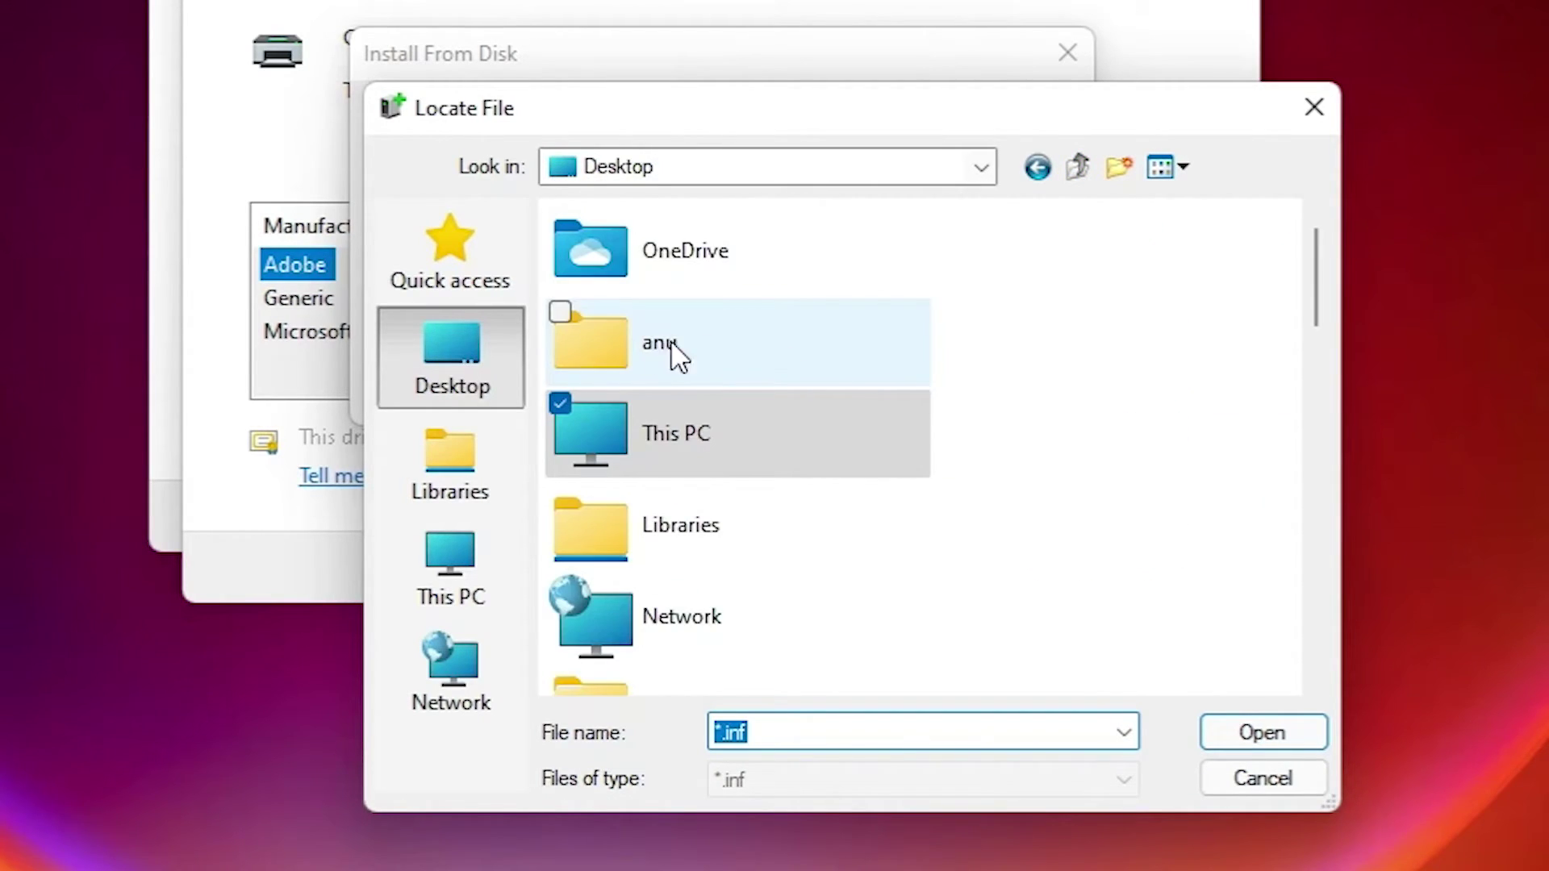
scroll(764, 477, "down", 10)
scroll(746, 477, "up", 3)
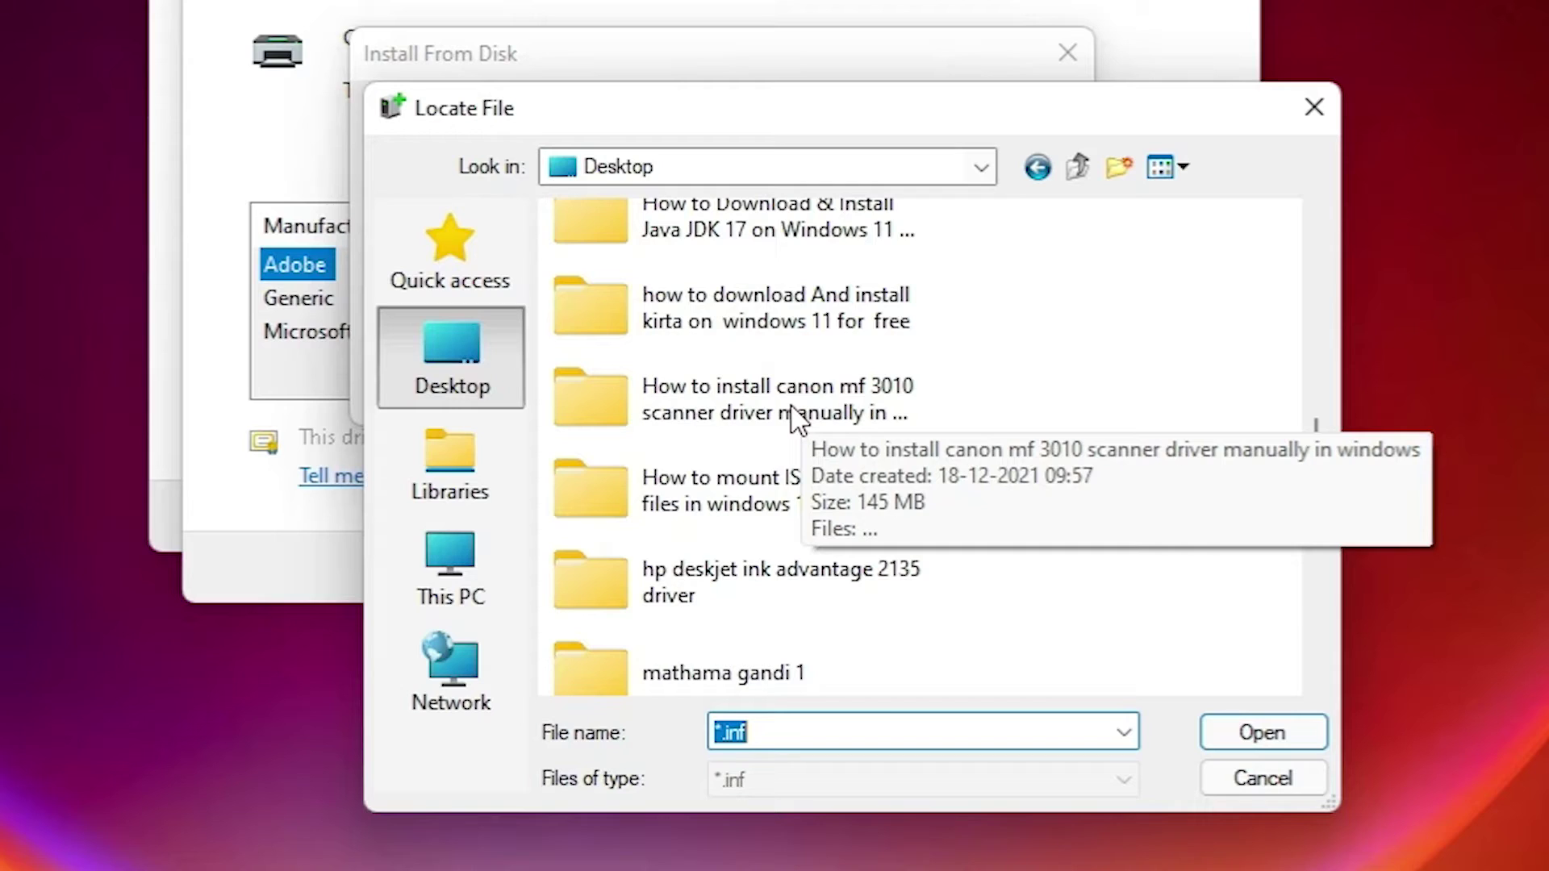
left_click(771, 377)
scroll(758, 466, "down", 3)
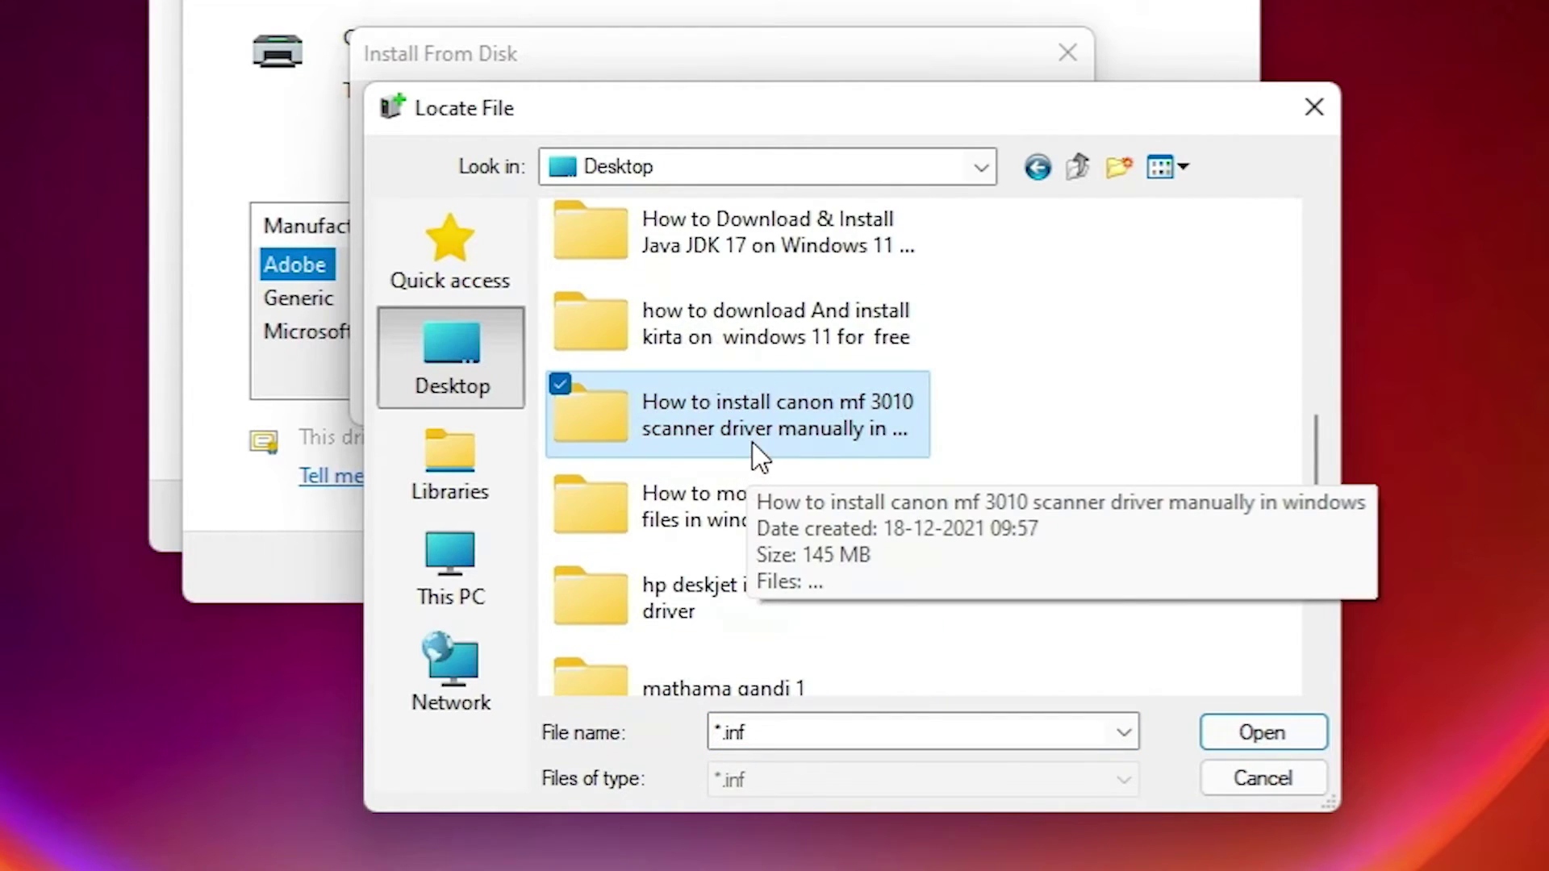
key("a")
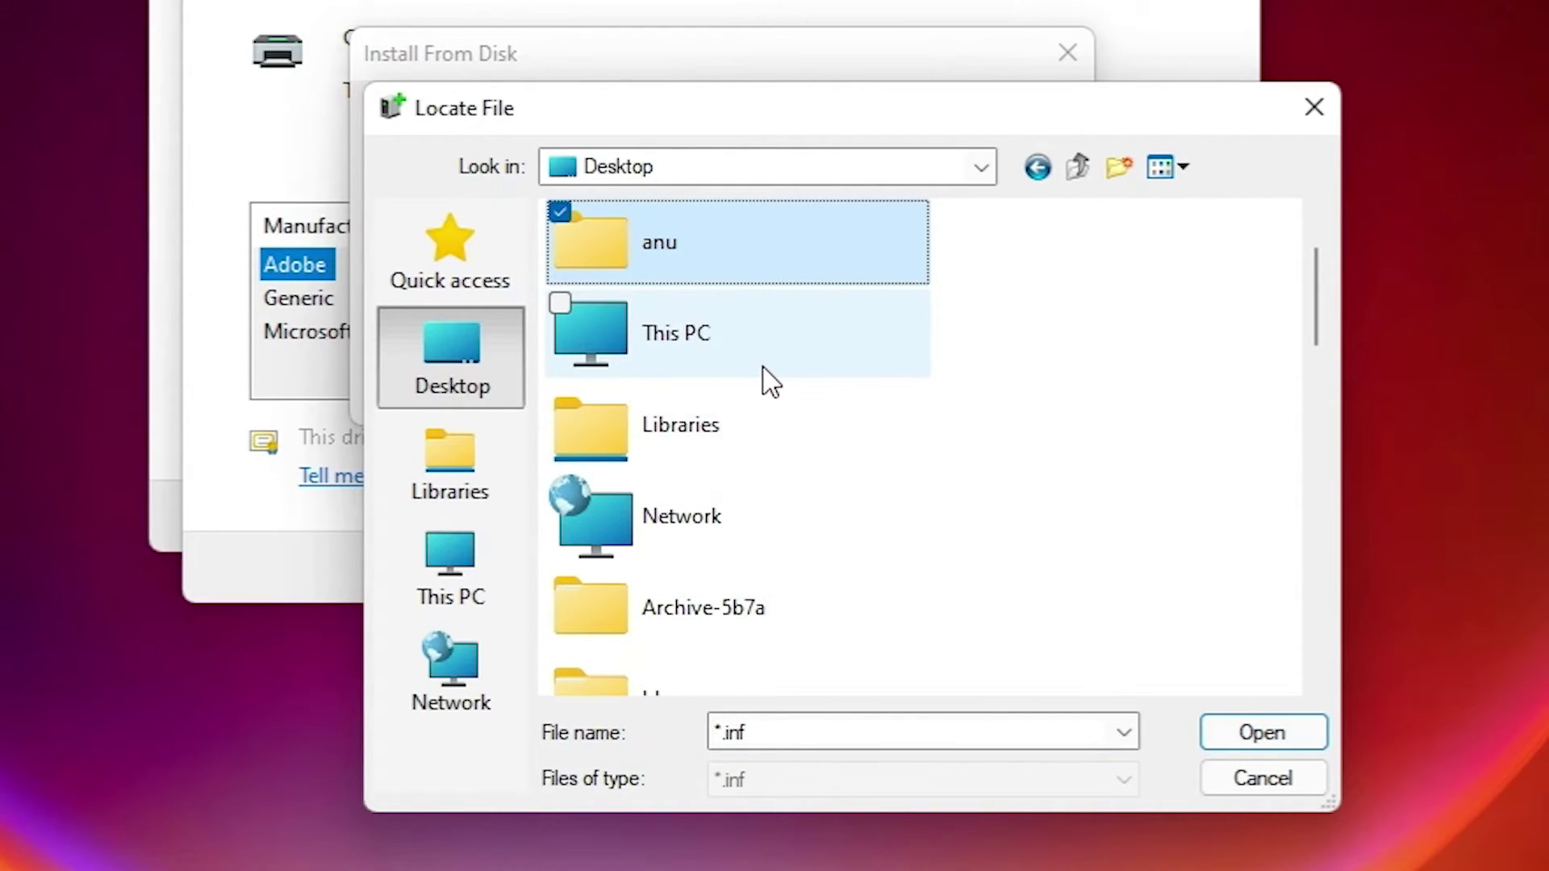
key("a")
double_click(695, 615)
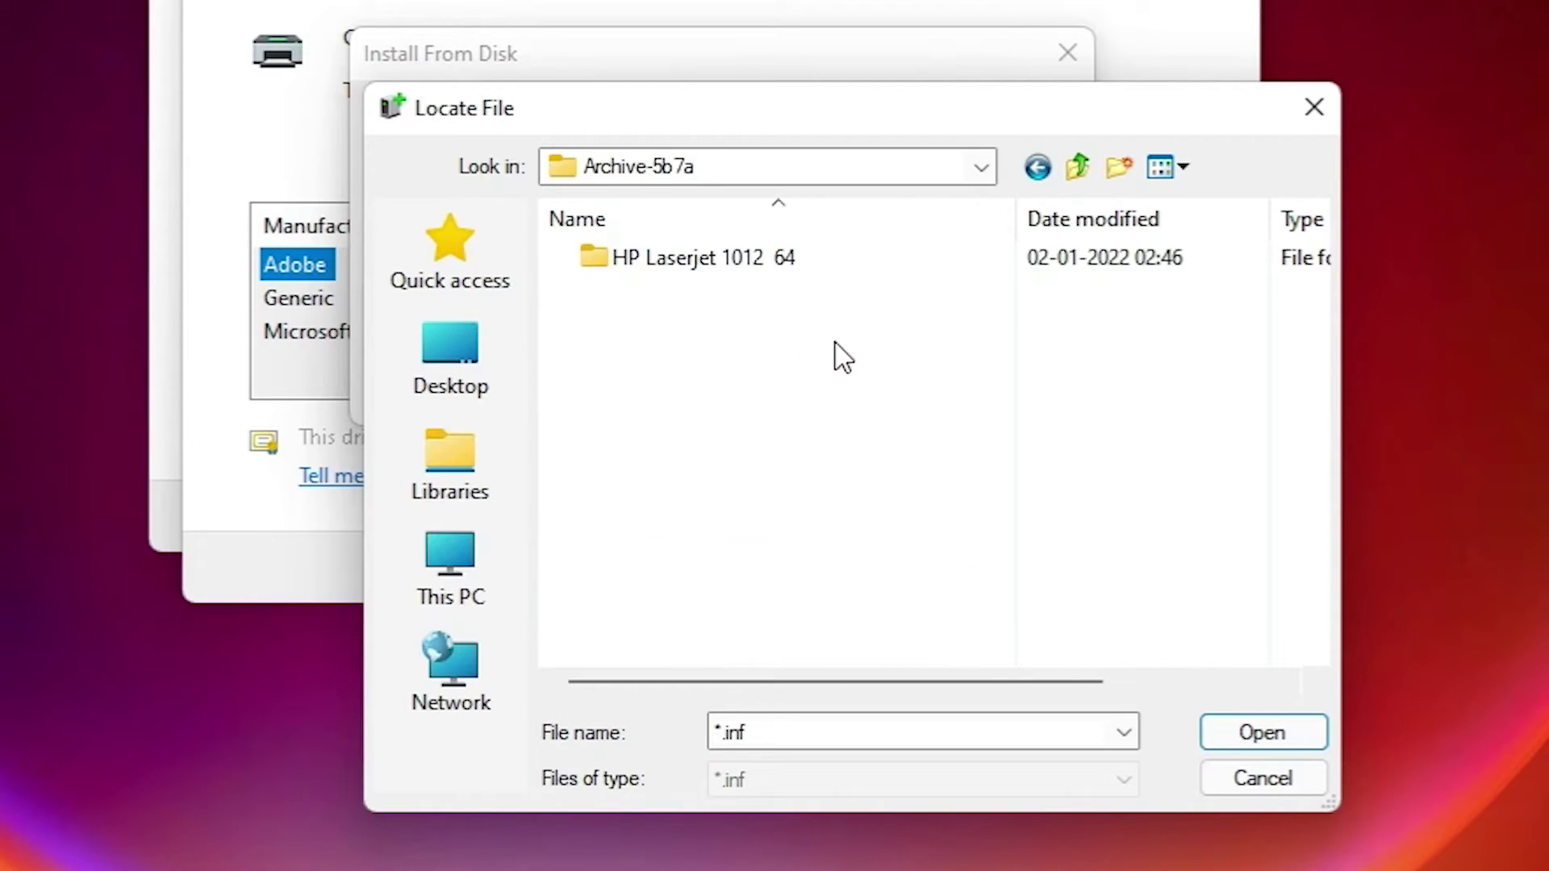
double_click(784, 258)
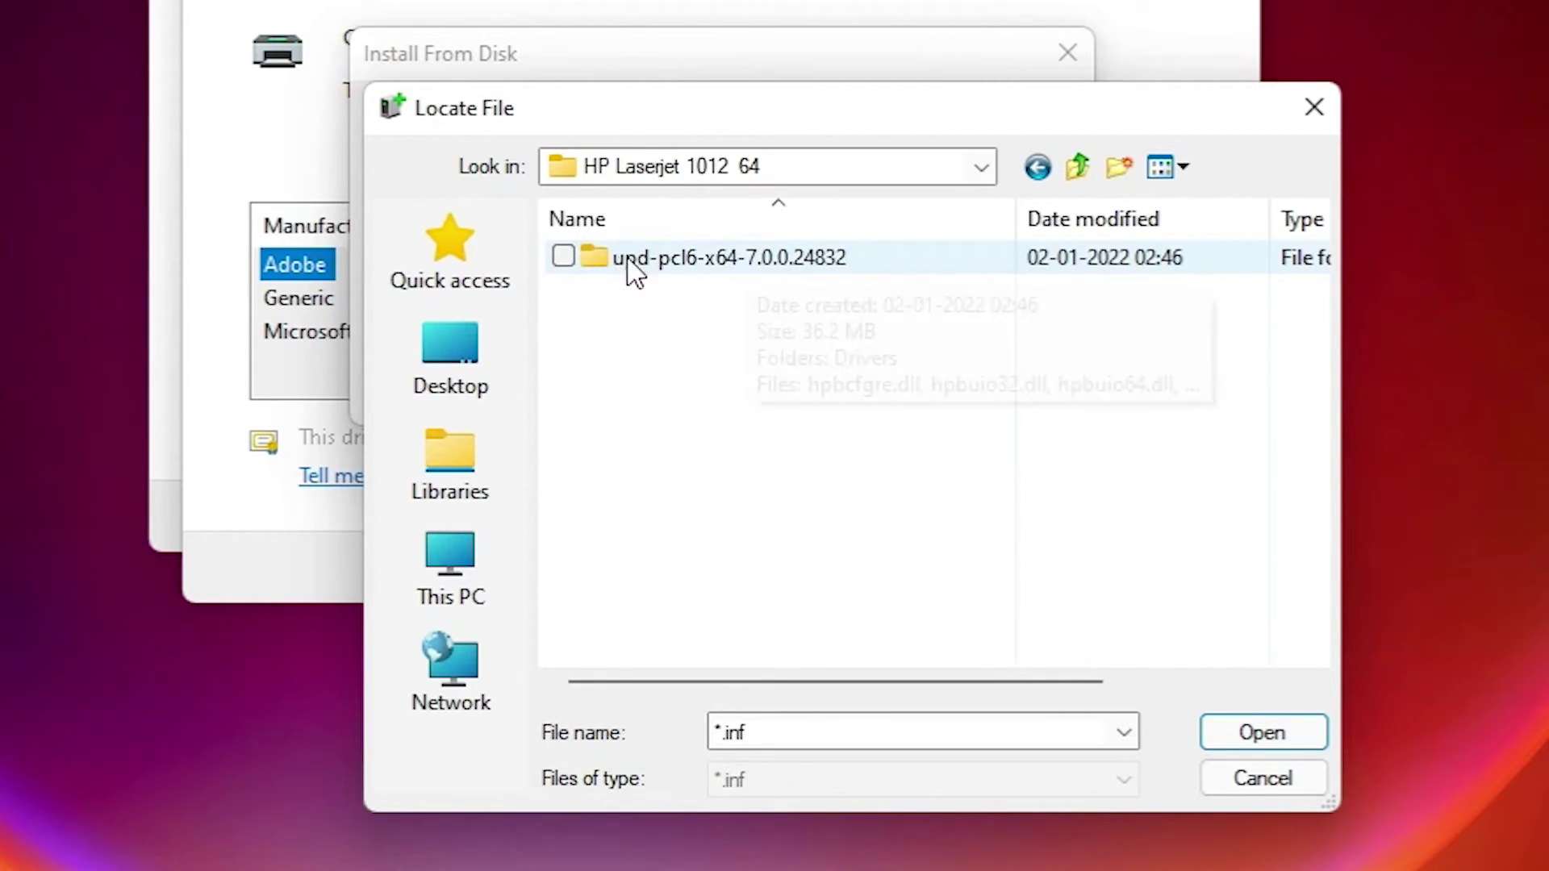
double_click(730, 260)
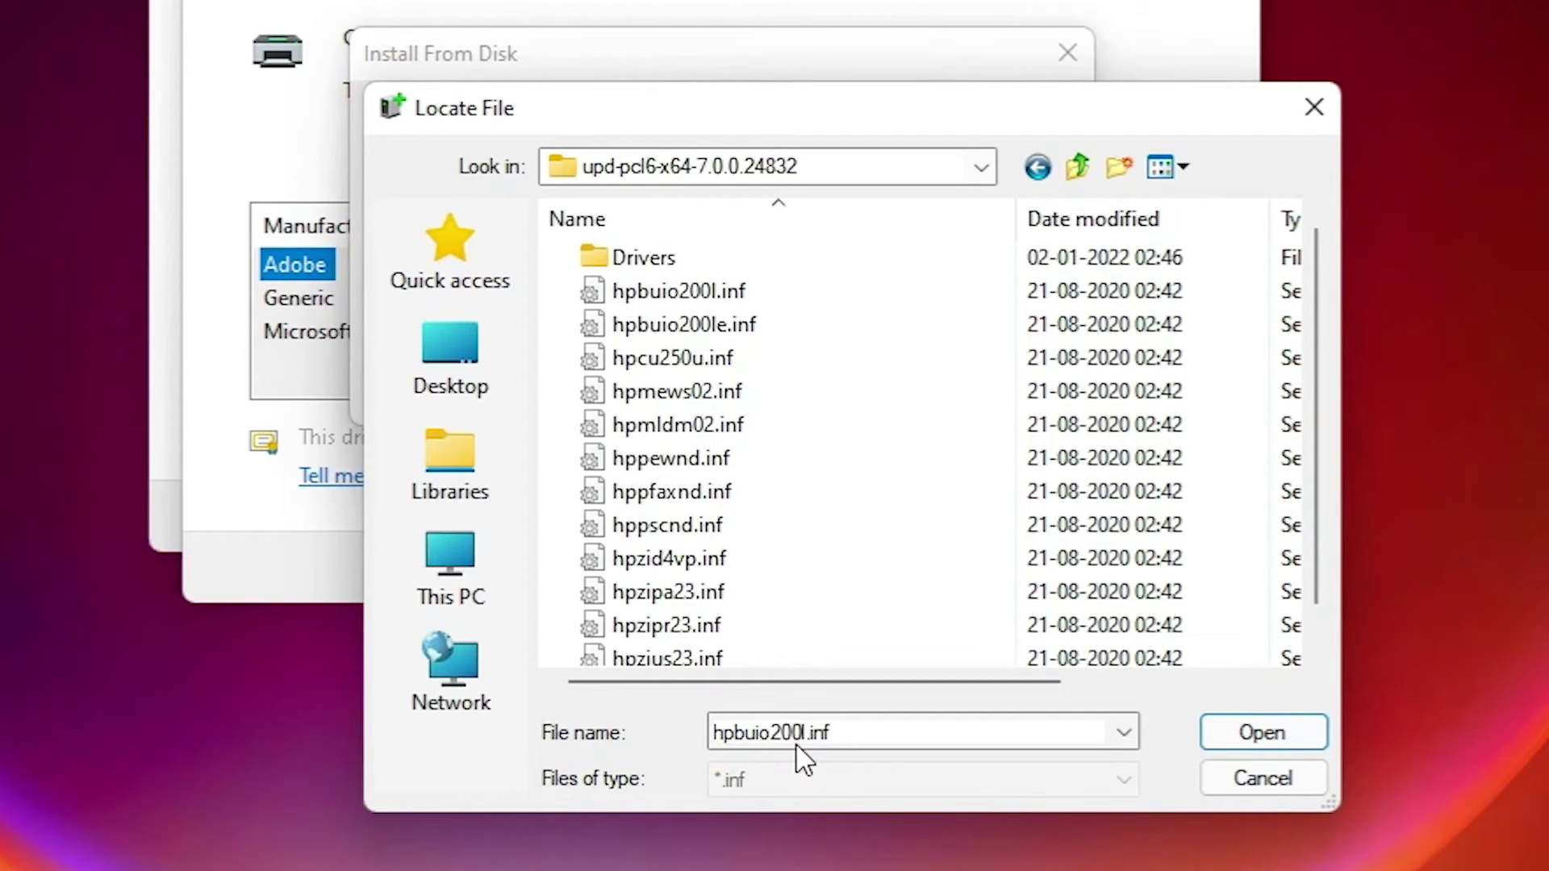
- Load hpbuio200l.inf and select the HP Universal Printing PCL 6 driver
left_click_drag(871, 741, 698, 755)
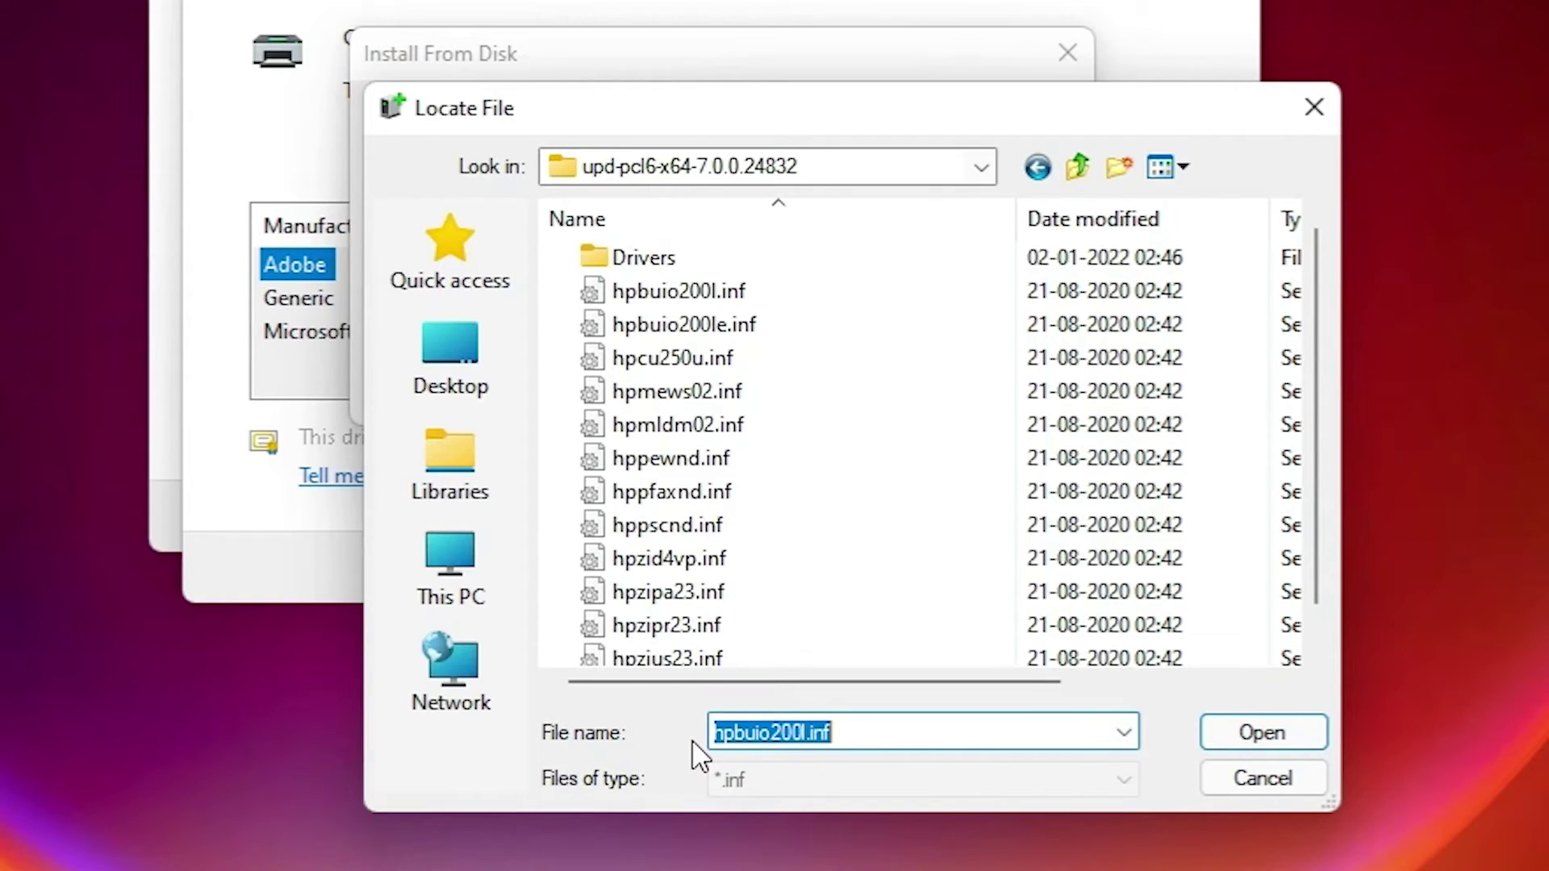
left_click(651, 299)
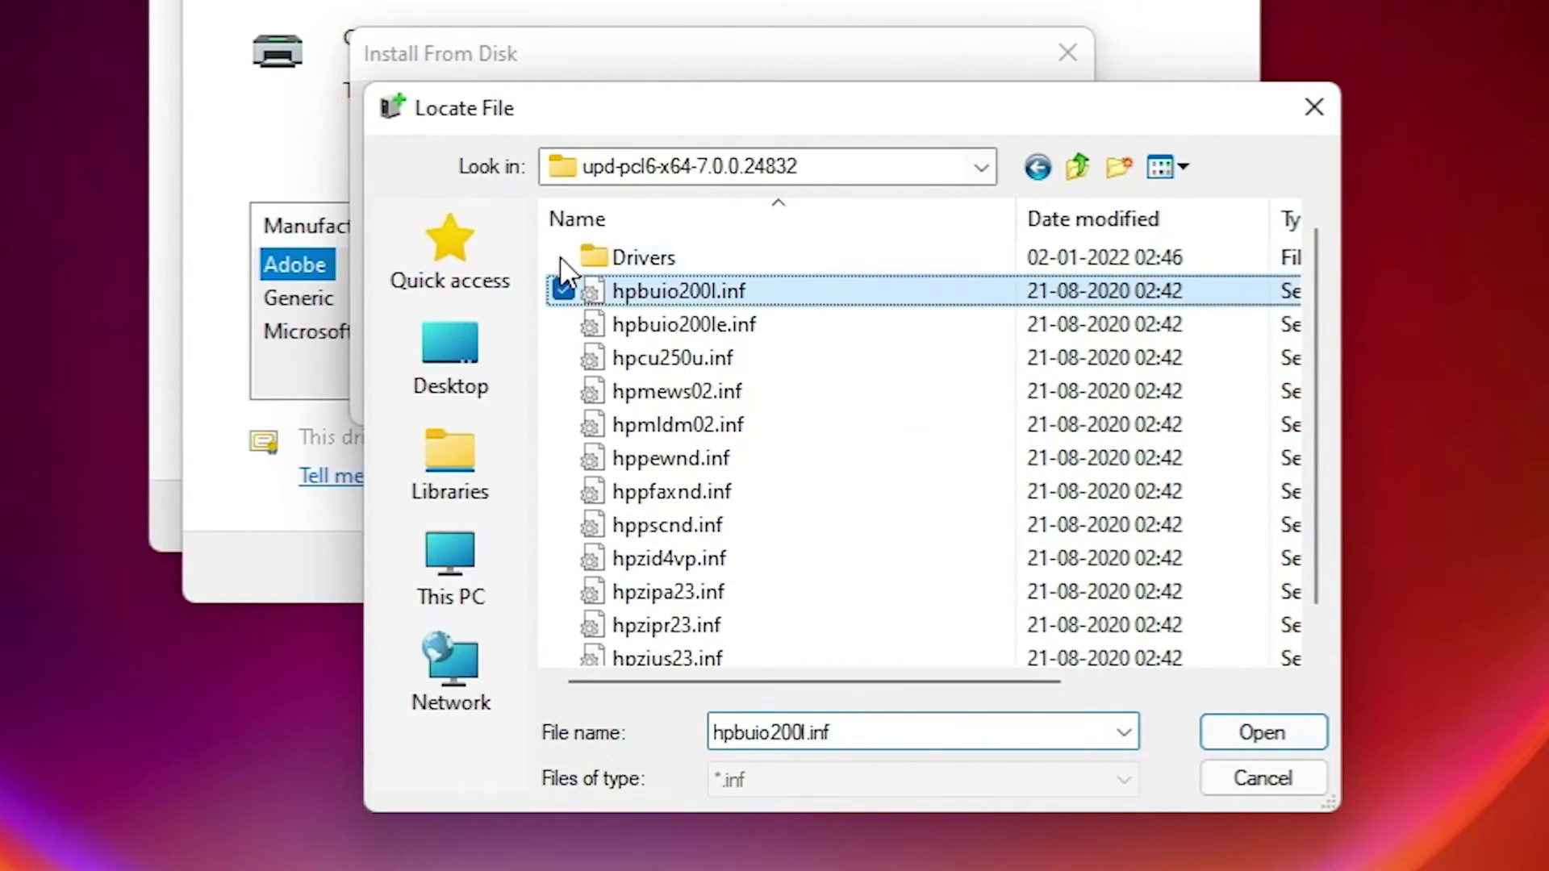
left_click(1260, 732)
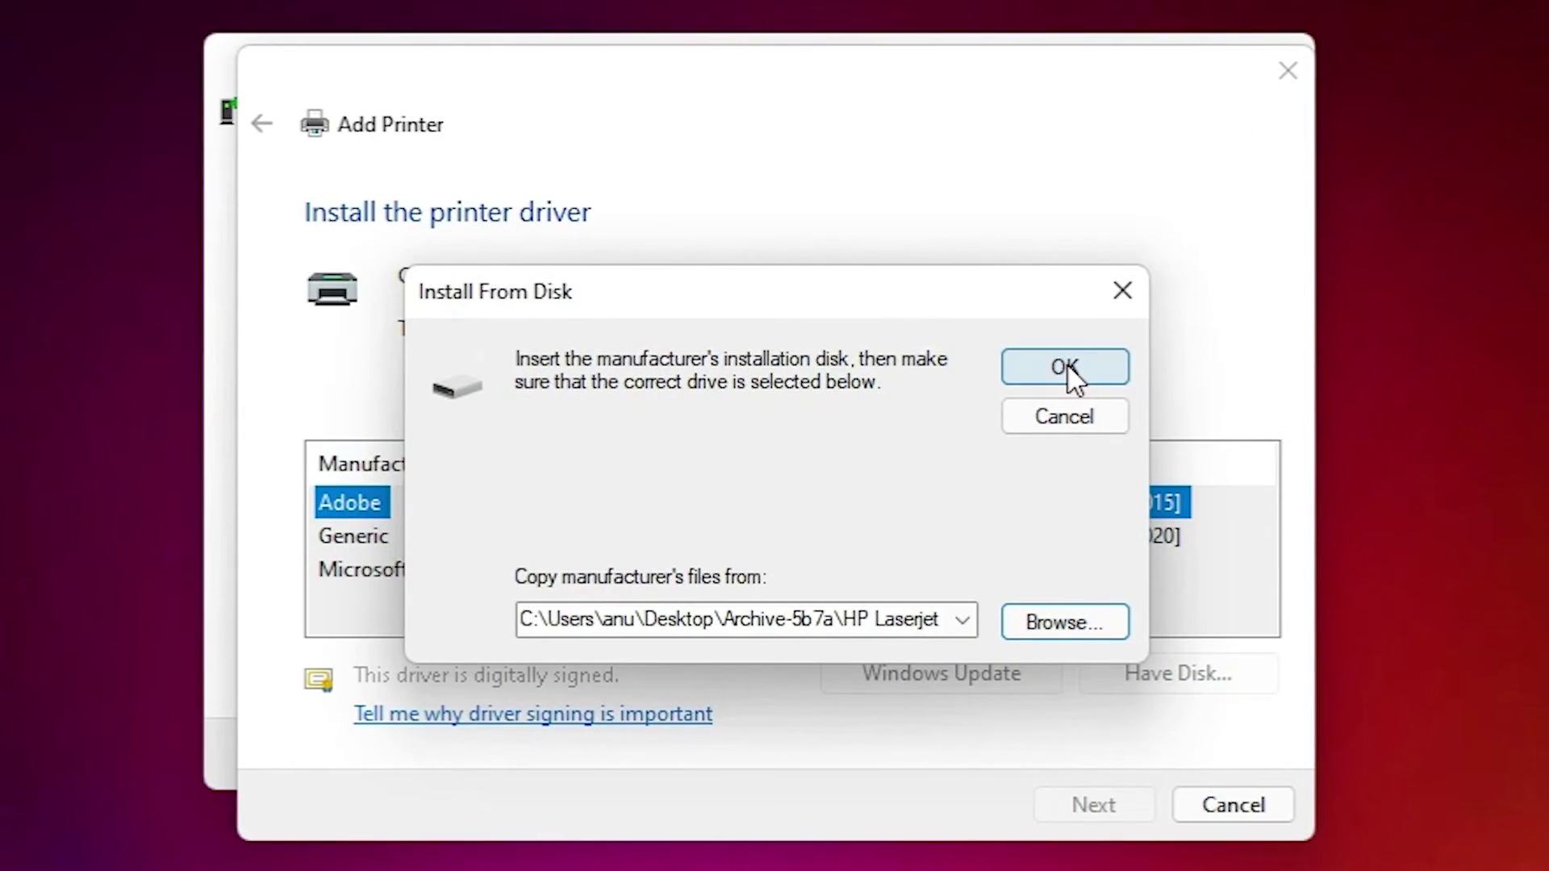
left_click(1065, 369)
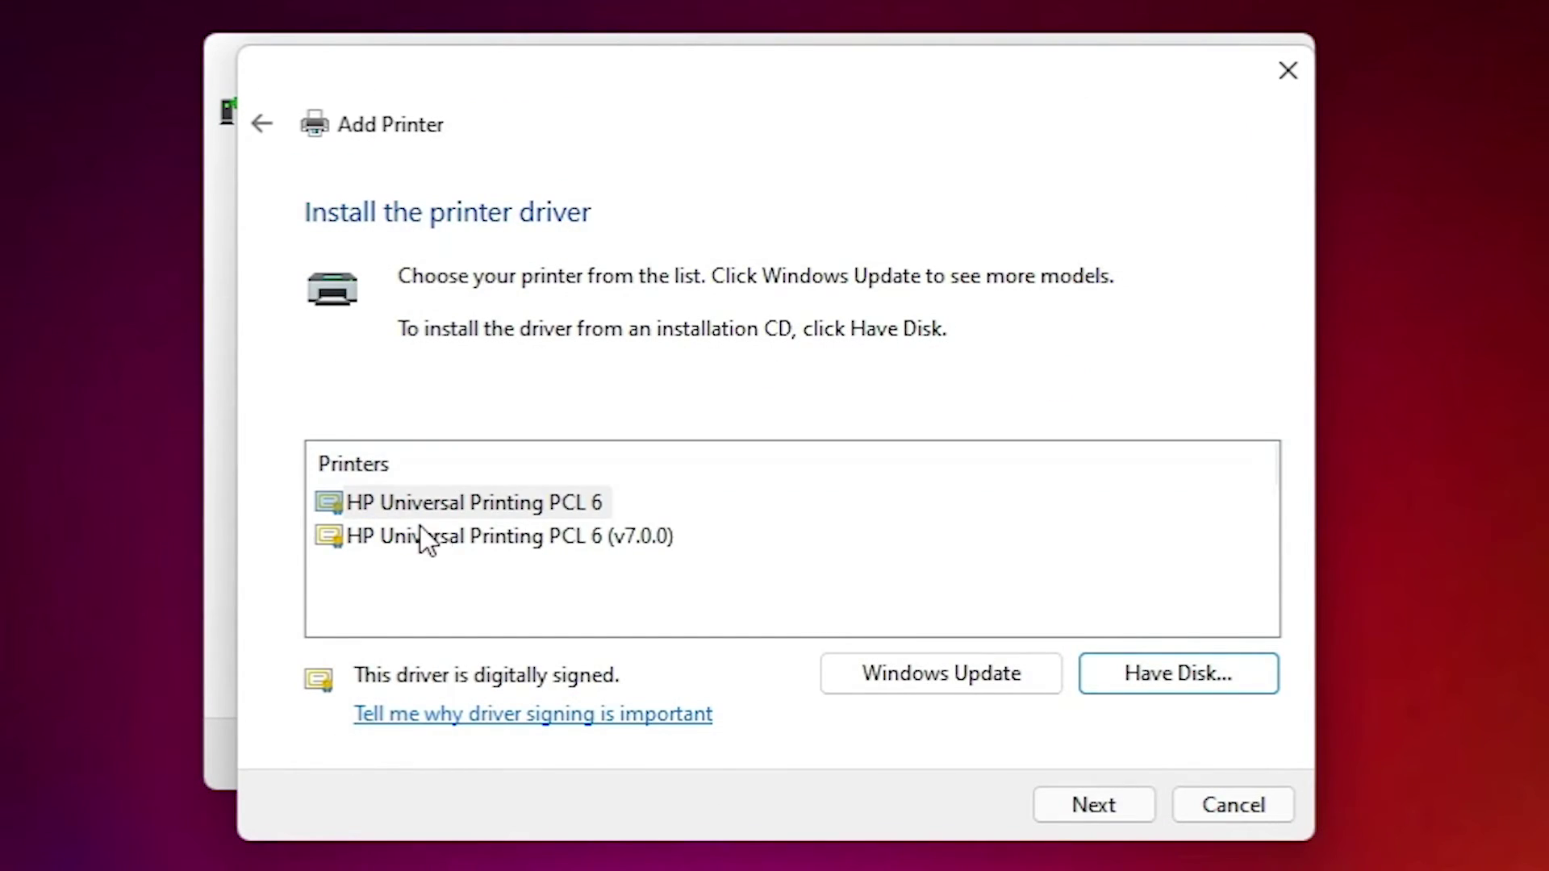
left_click(568, 513)
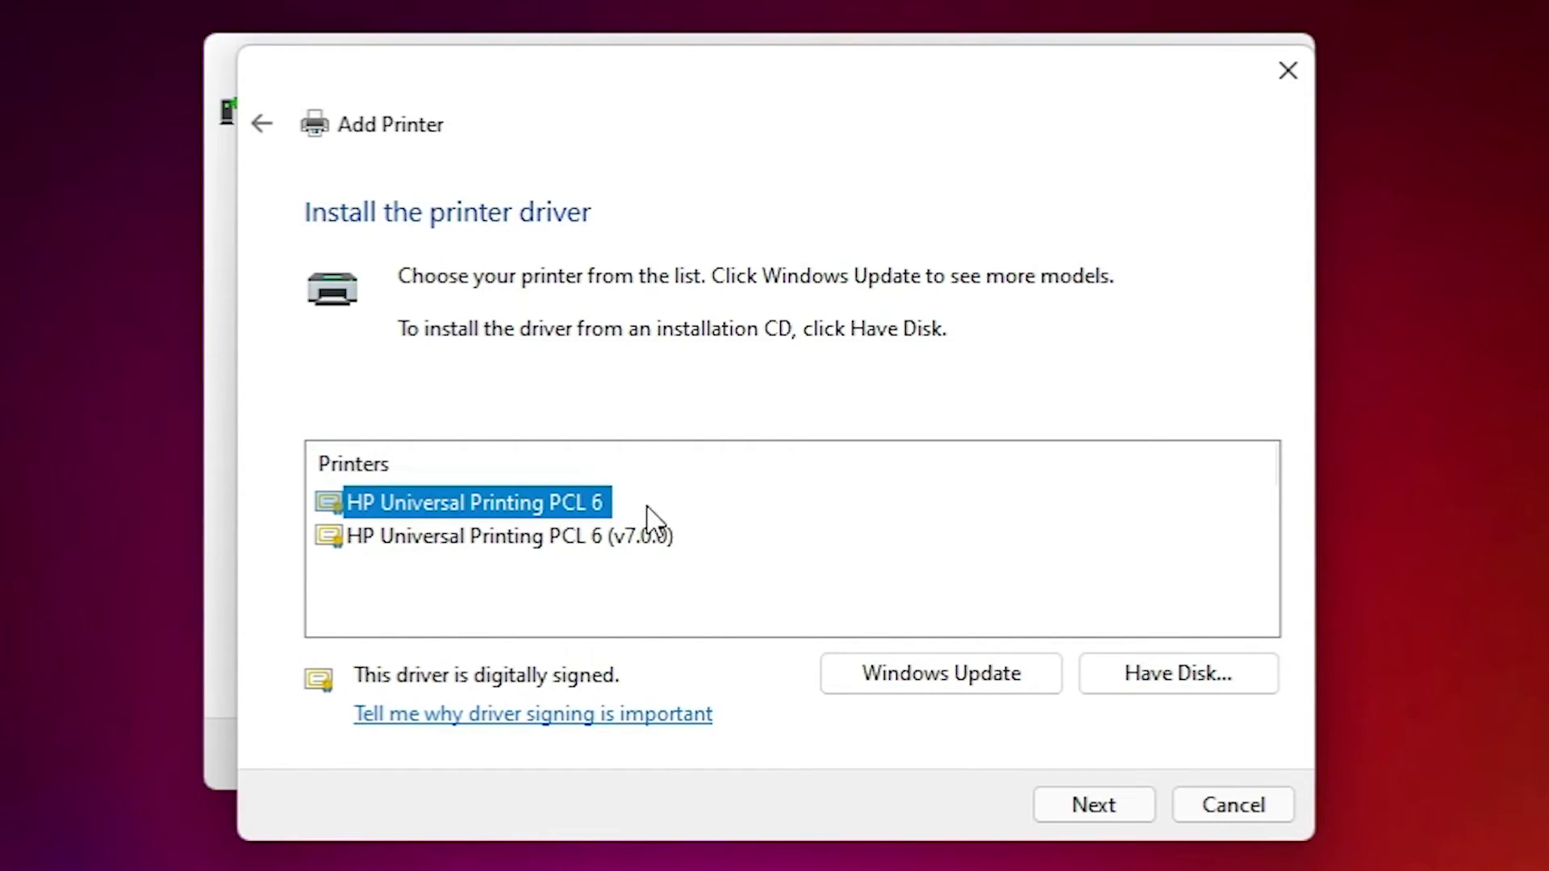
- Name the printer 'Hp Laserjet 1012', install it, and finish the wizard
left_click(1113, 814)
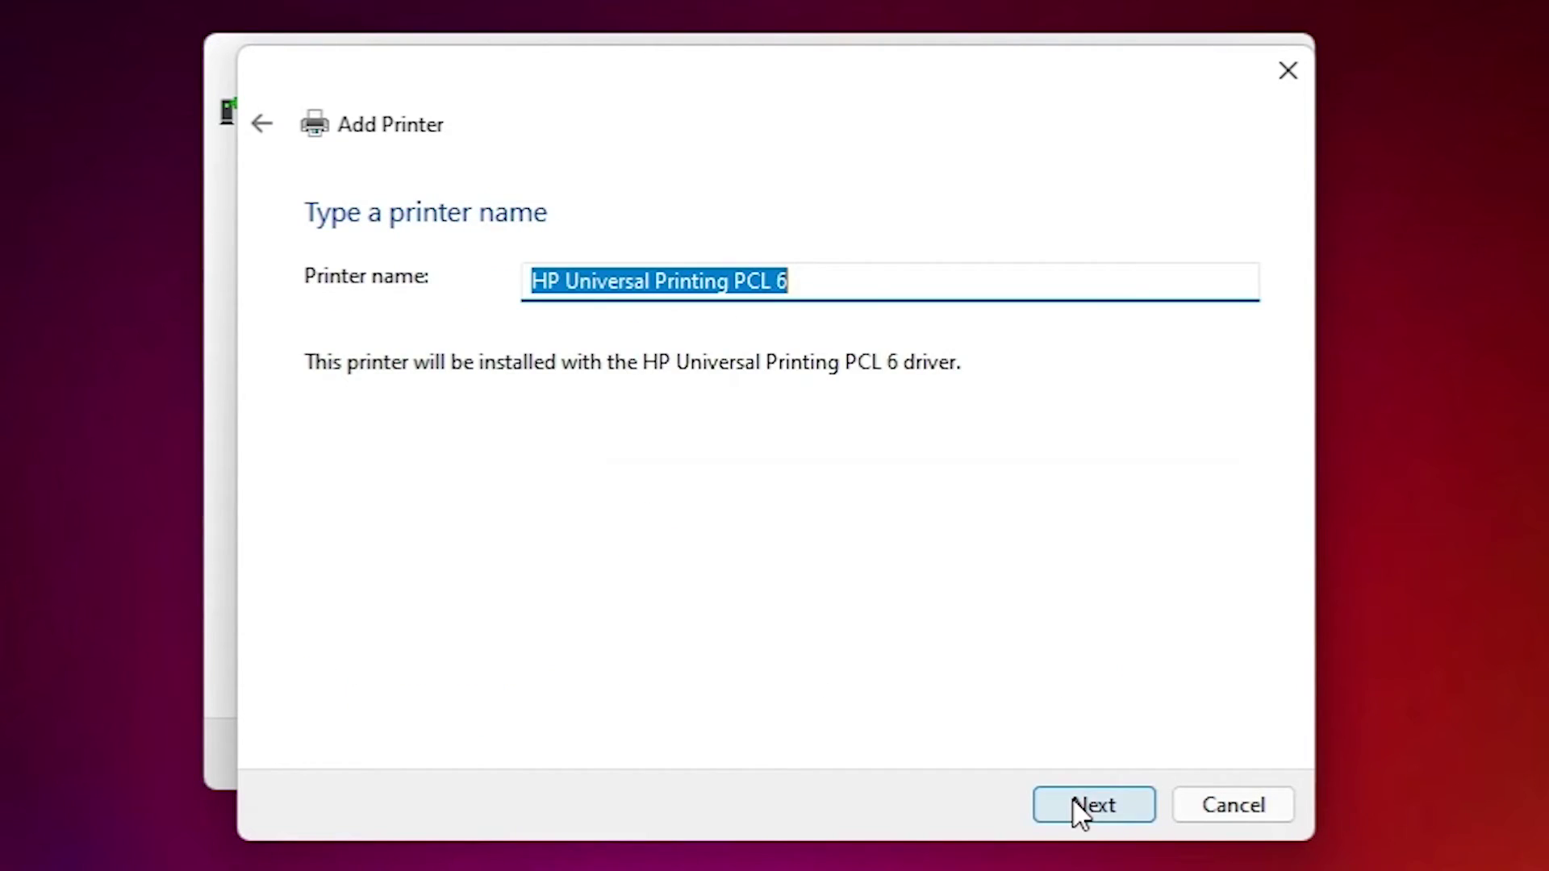
left_click_drag(833, 283, 361, 291)
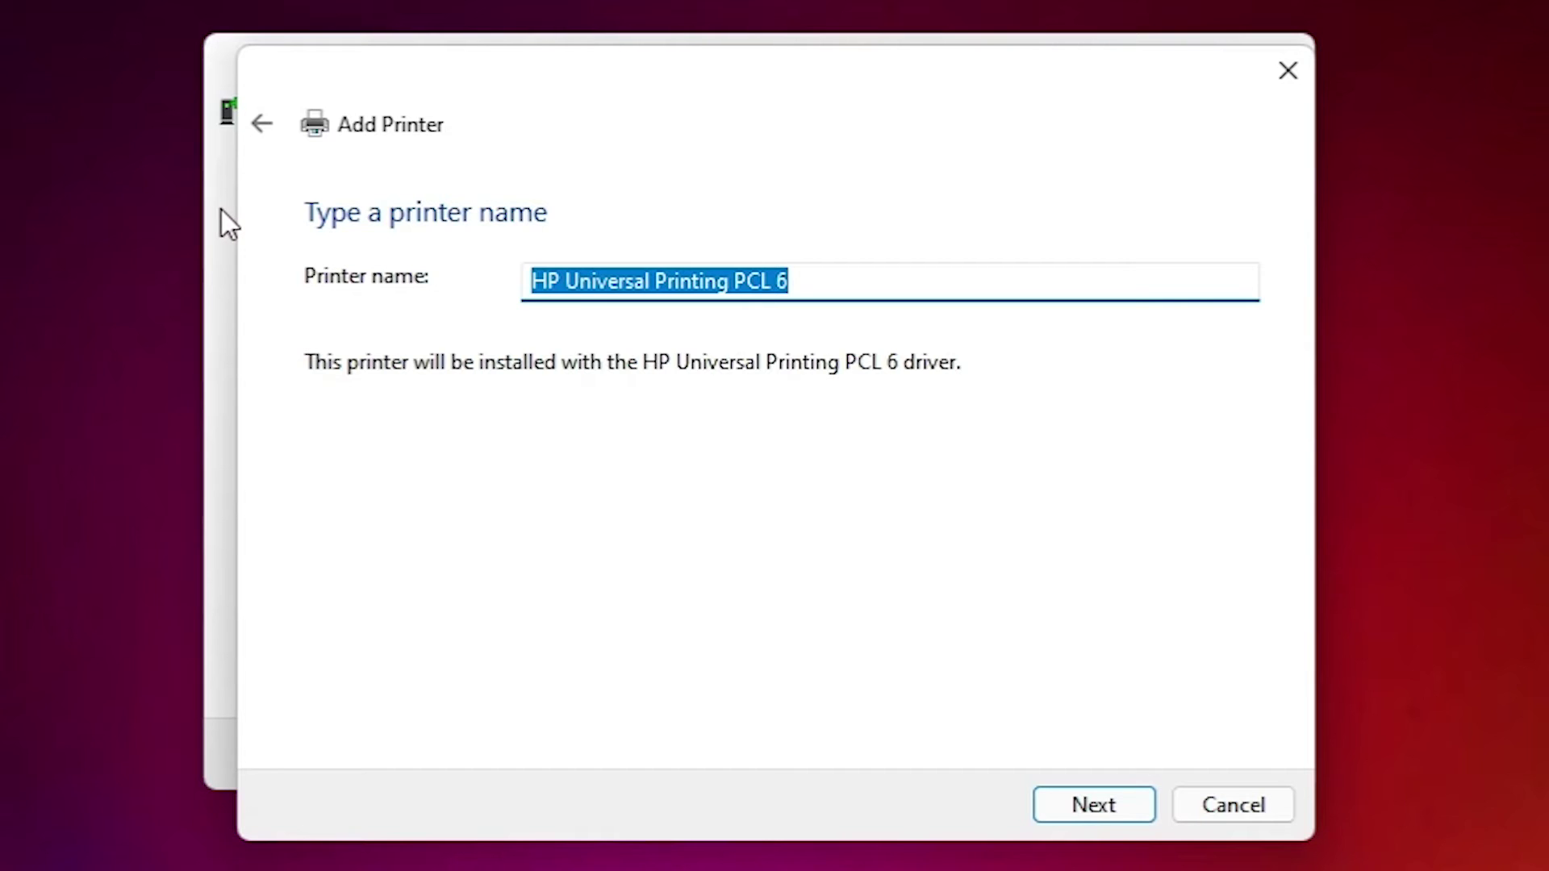
type("Hp Laserjet 1012")
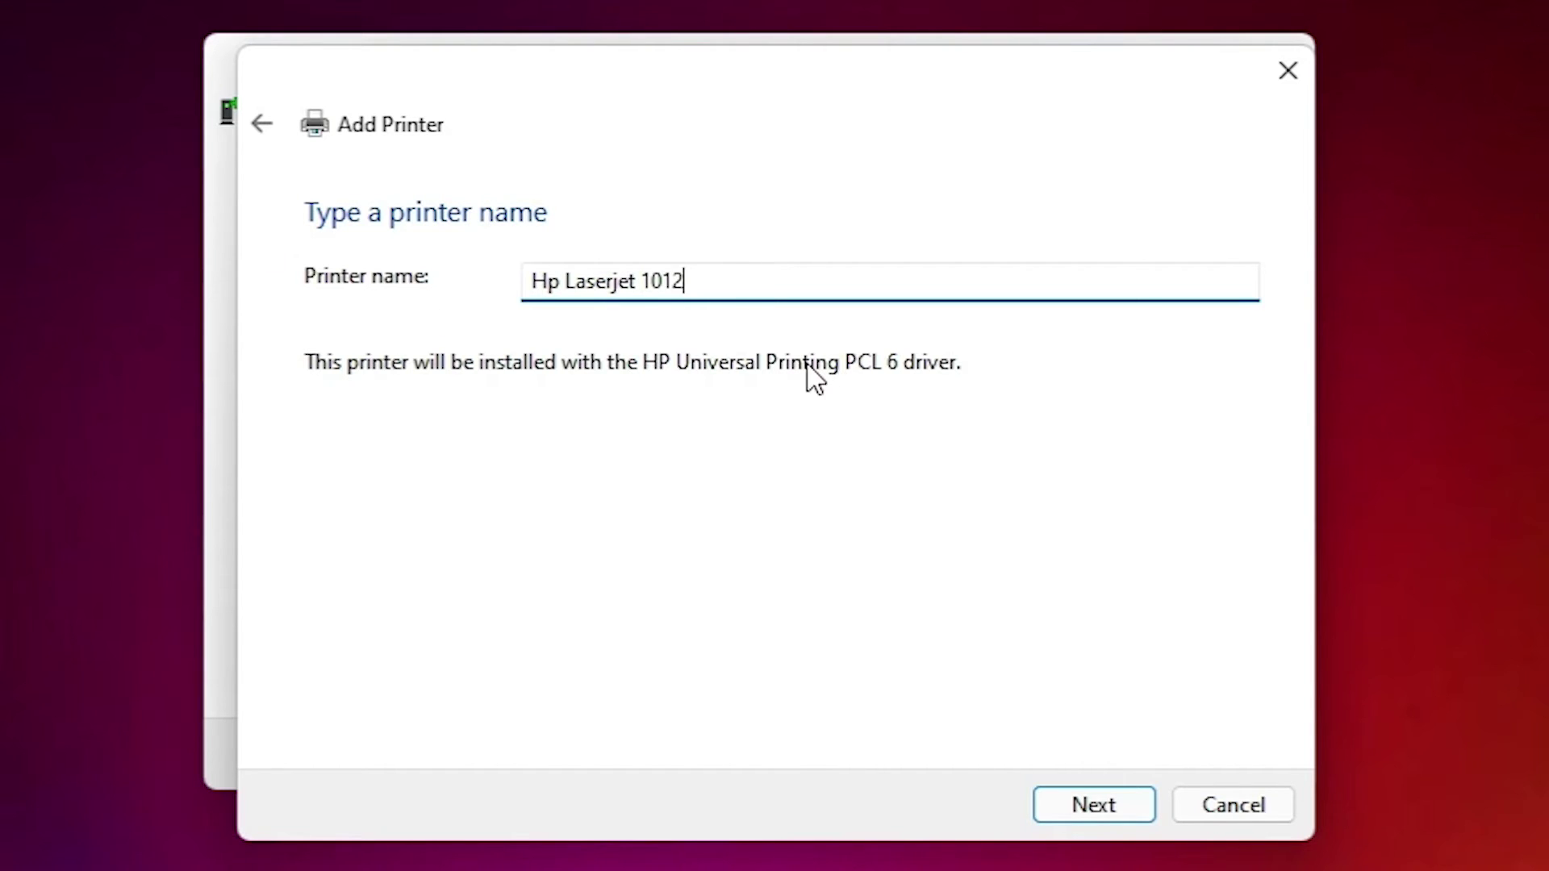
left_click(1085, 803)
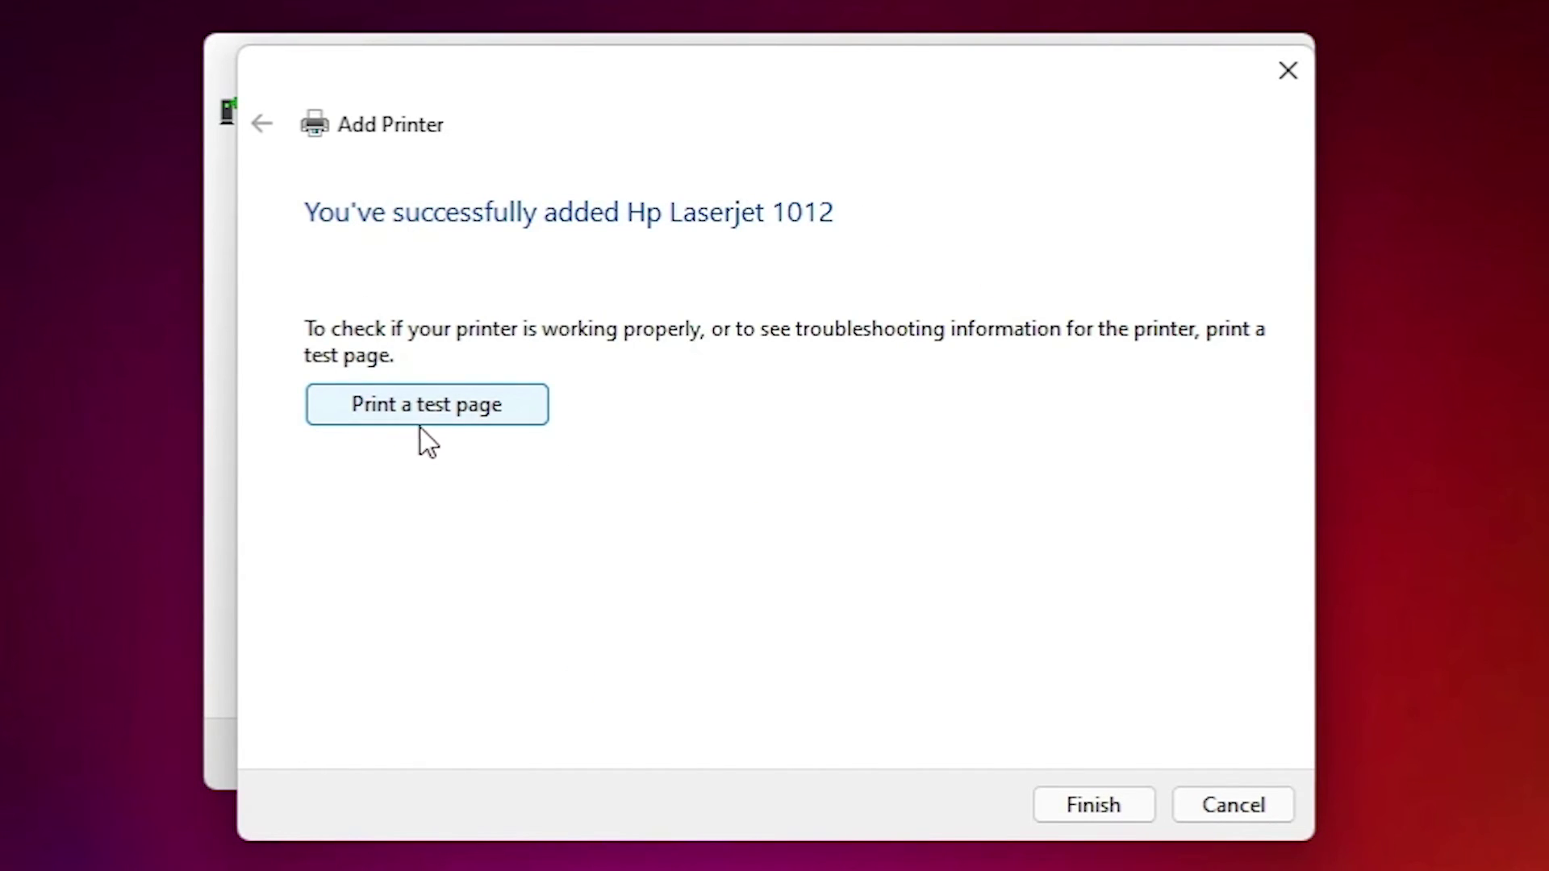
left_click(1094, 798)
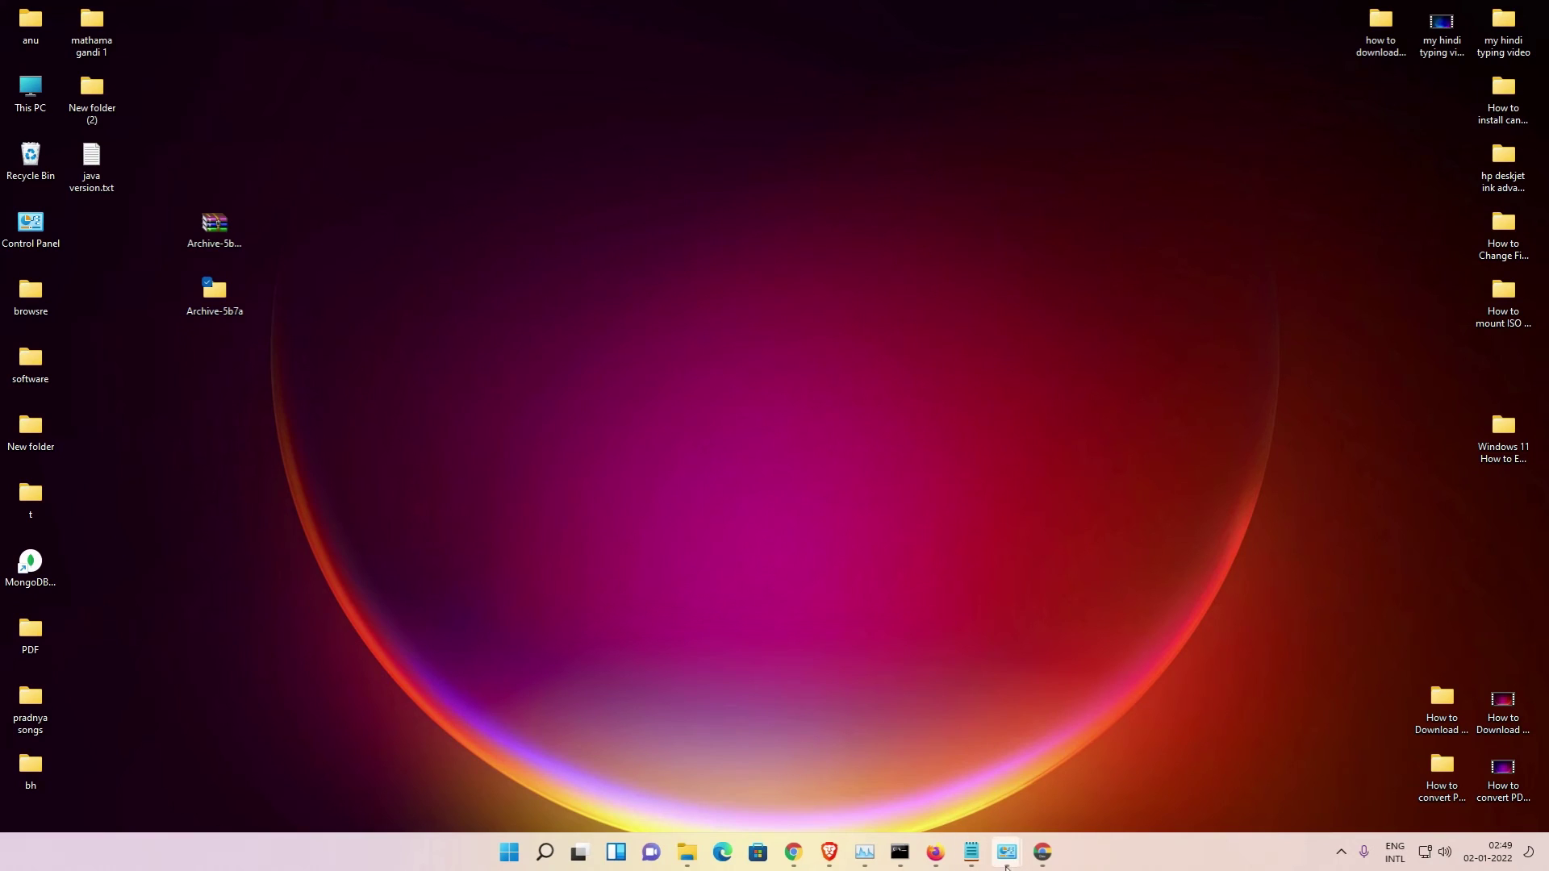
- Reopen Devices and Printers and scroll to the Printers section showing Hp Laserjet 1012
mouse_move(1005, 862)
left_click(1078, 766)
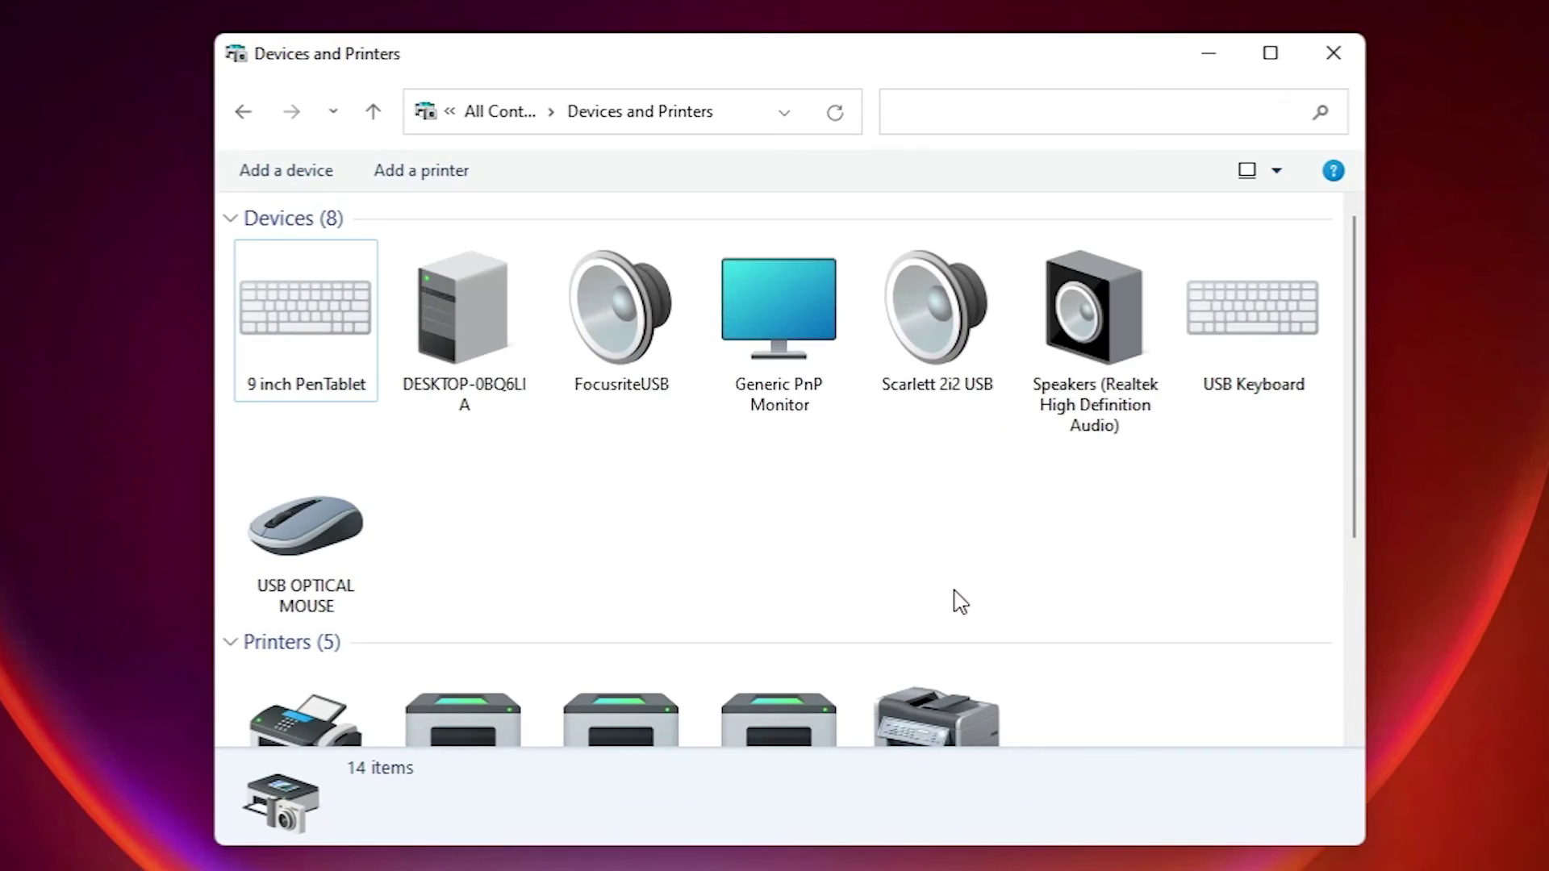
scroll(857, 565, "down", 3)
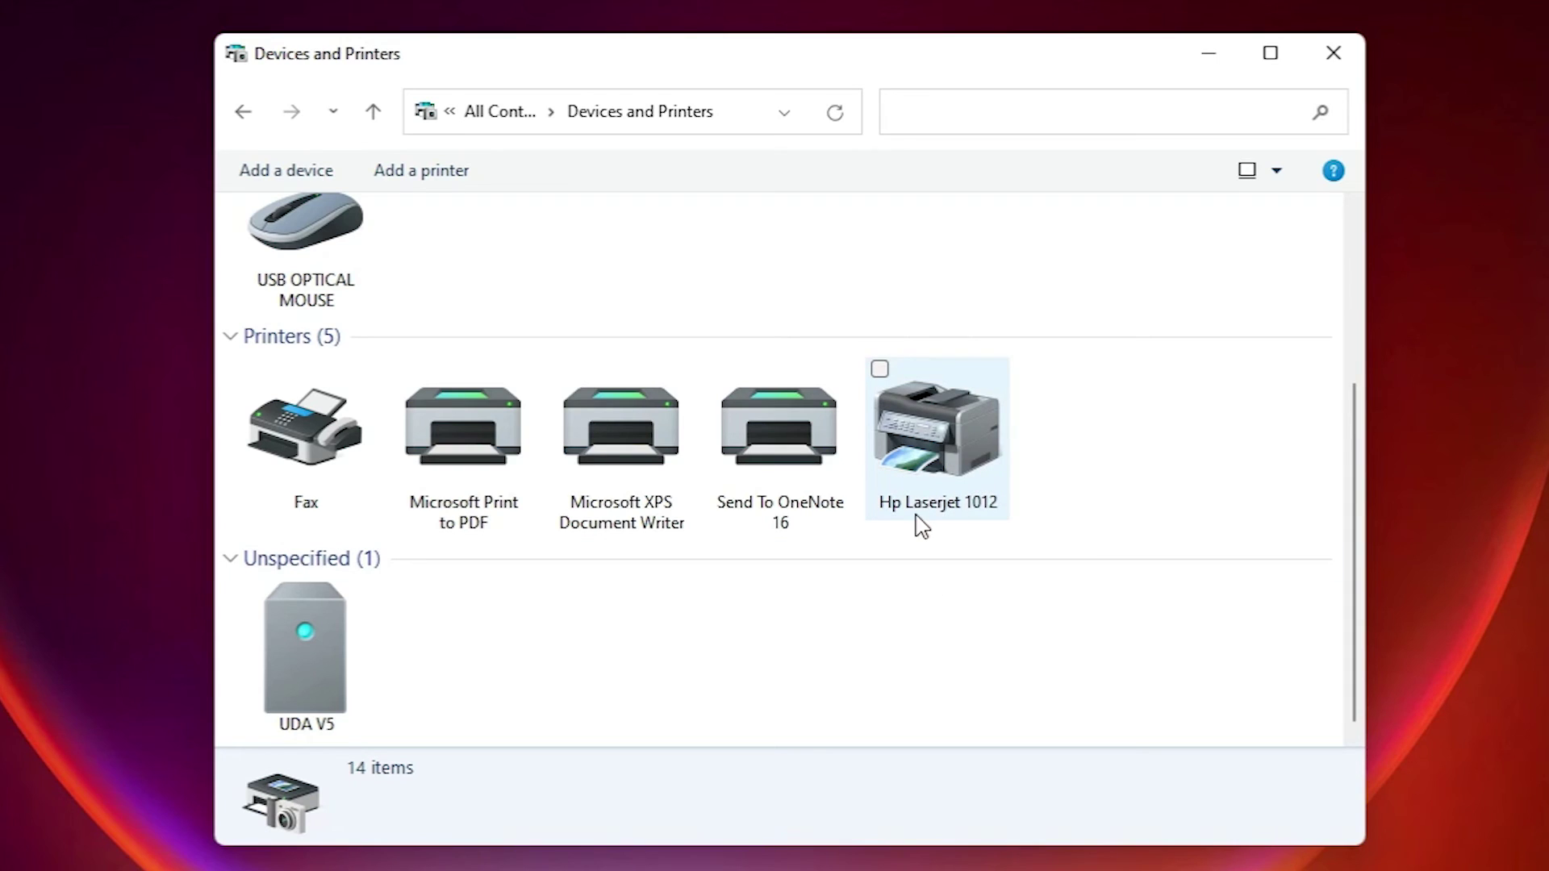